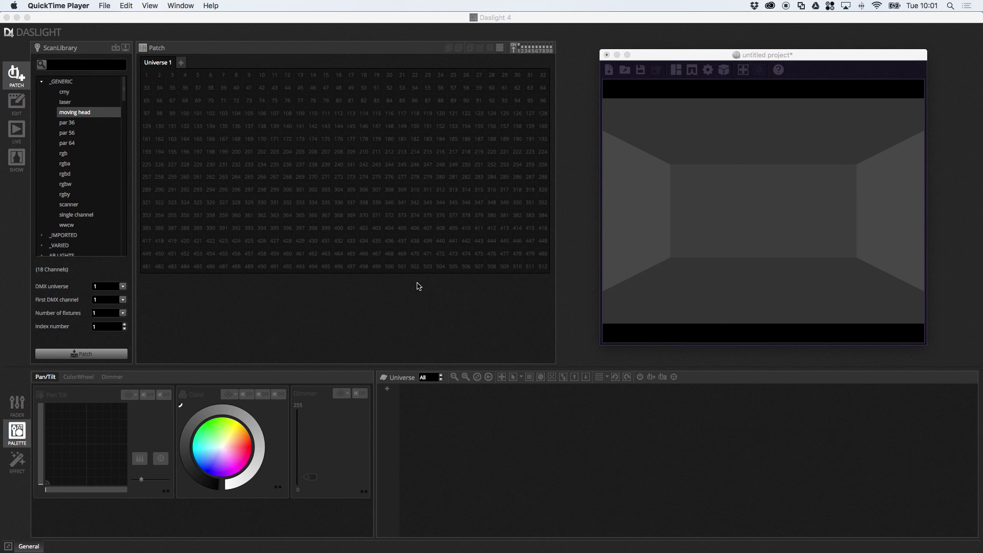
Step: Patch 8 generic moving heads into Universe 1, filling channels 1–144
left_click(76, 114)
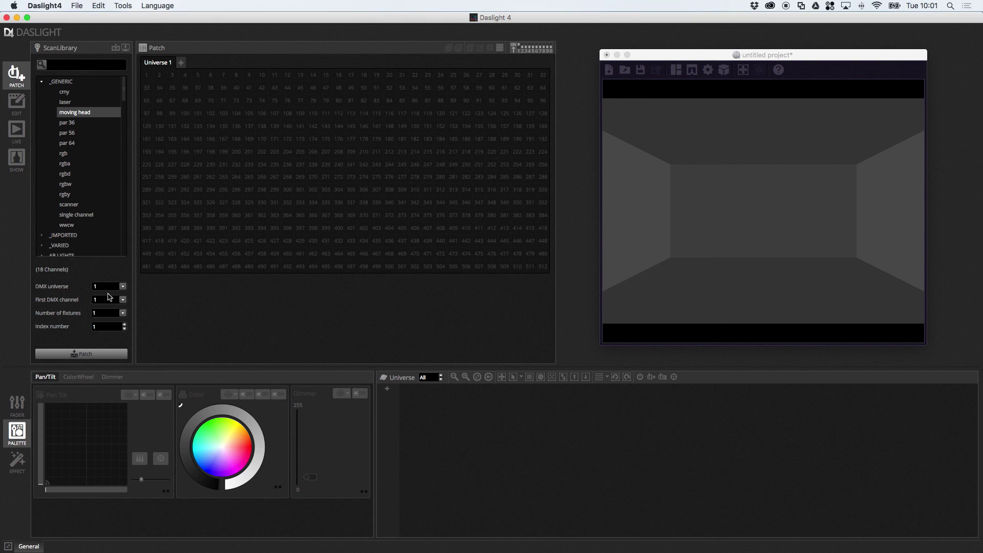
left_click(99, 313)
type("8")
left_click(110, 353)
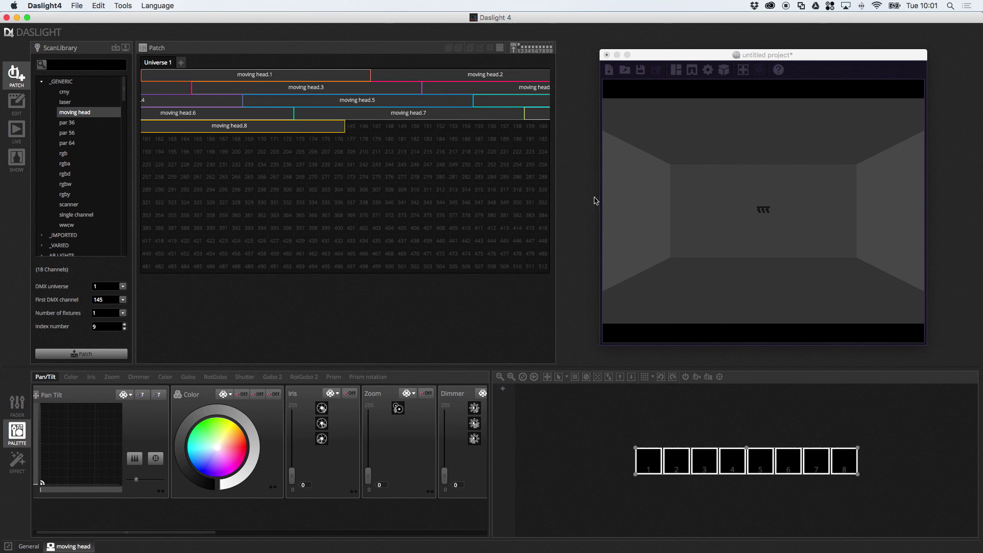
Step: Arrange the Moving heads group in a wide straight line with the Positions wizard
left_click(629, 56)
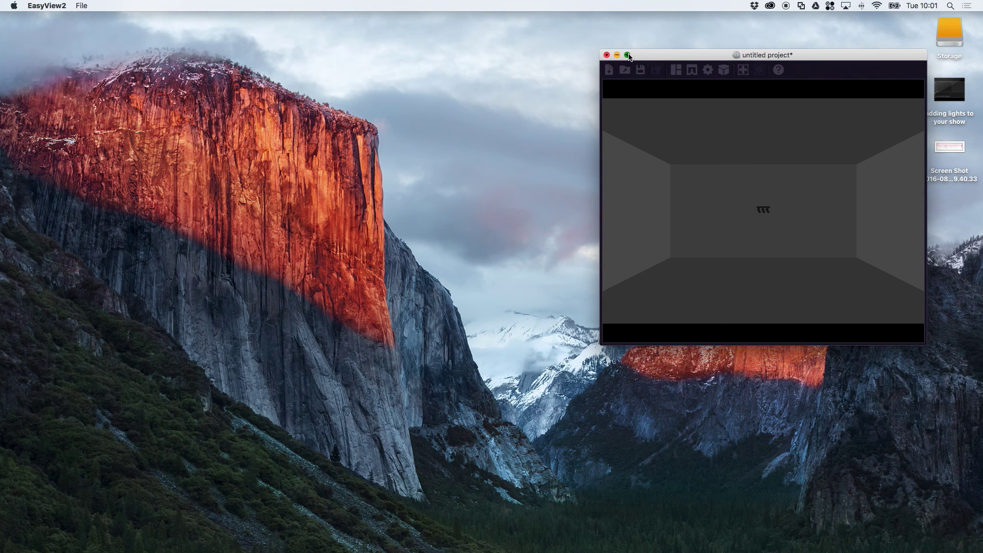
left_click(629, 55)
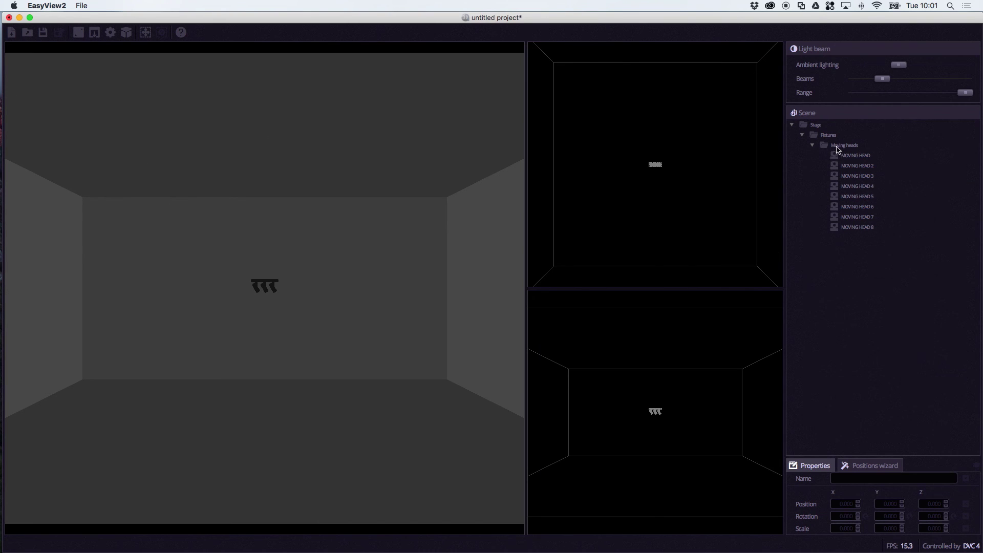
left_click(838, 148)
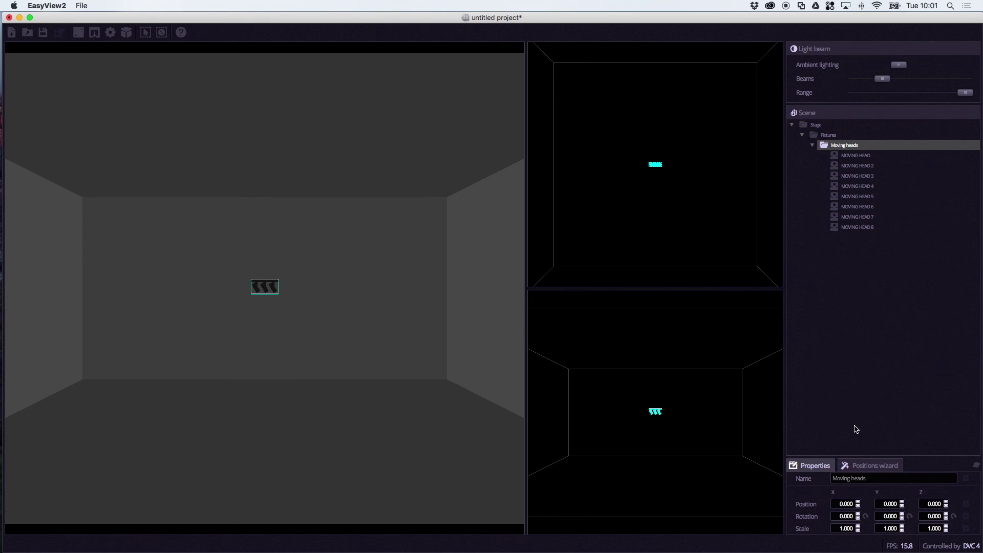
left_click(877, 466)
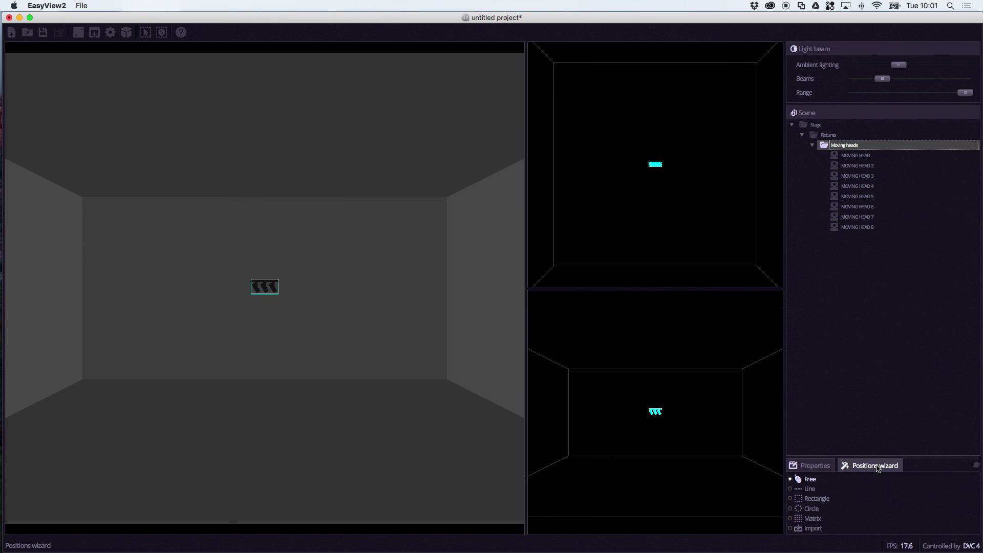
left_click(809, 489)
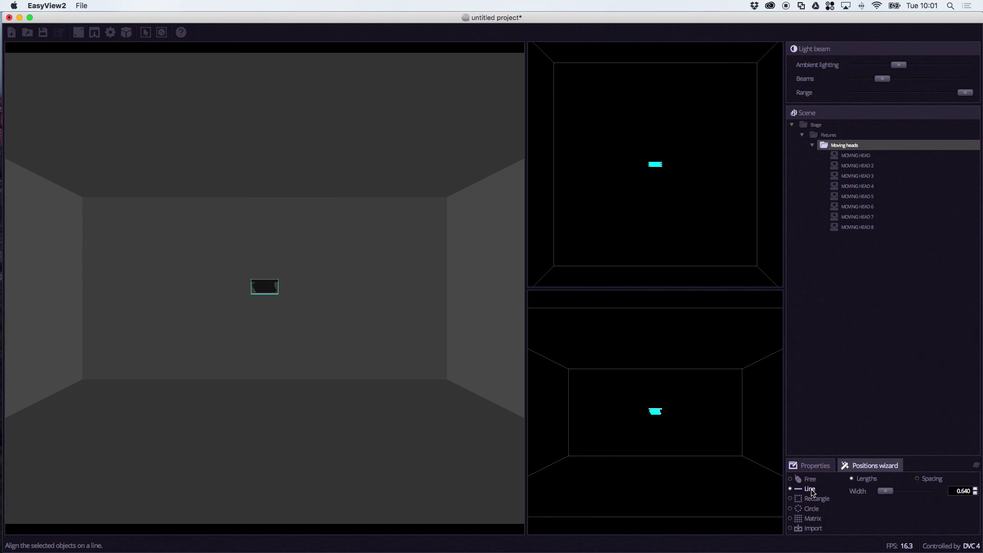
left_click_drag(880, 495, 893, 494)
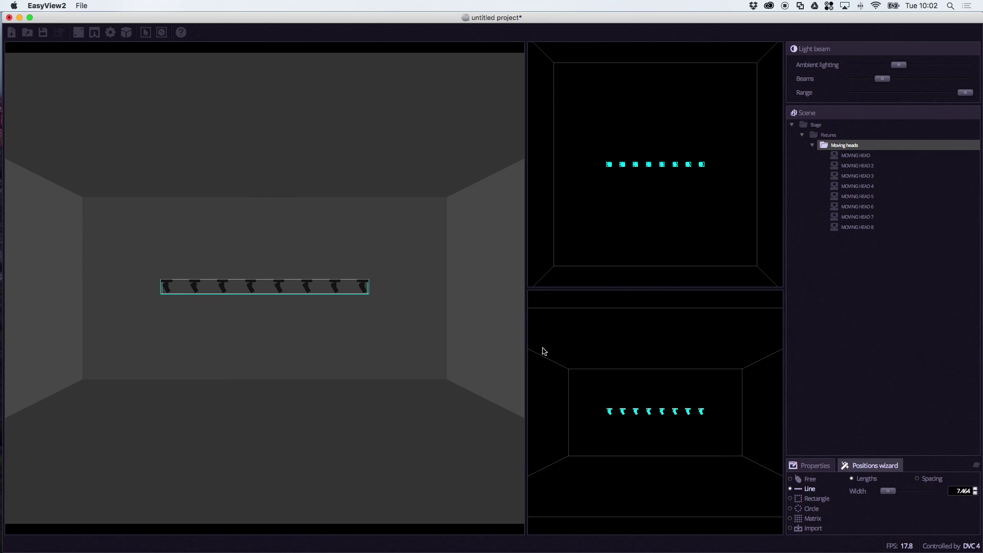
Step: Restore the 3D view to a small window and move it to the top right
double_click(285, 135)
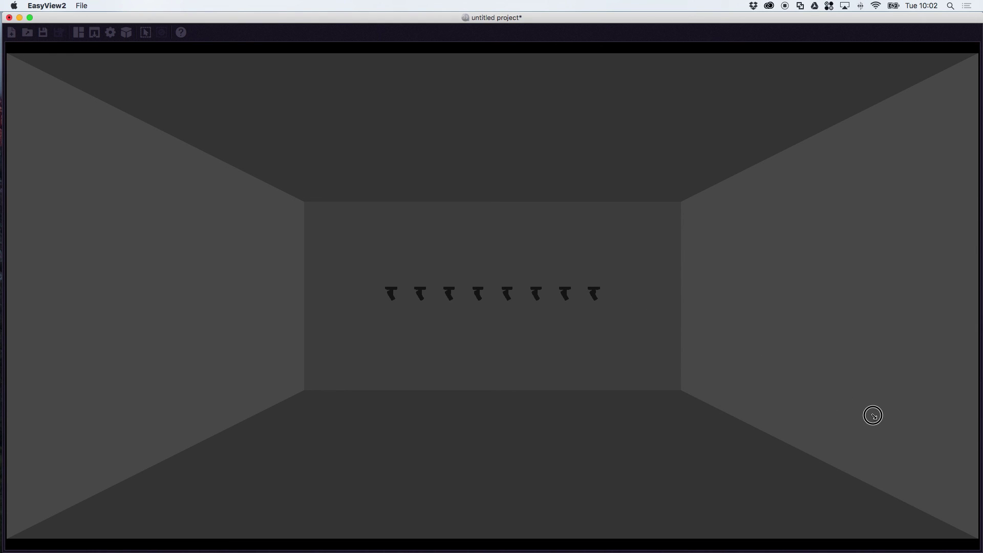
double_click(834, 406)
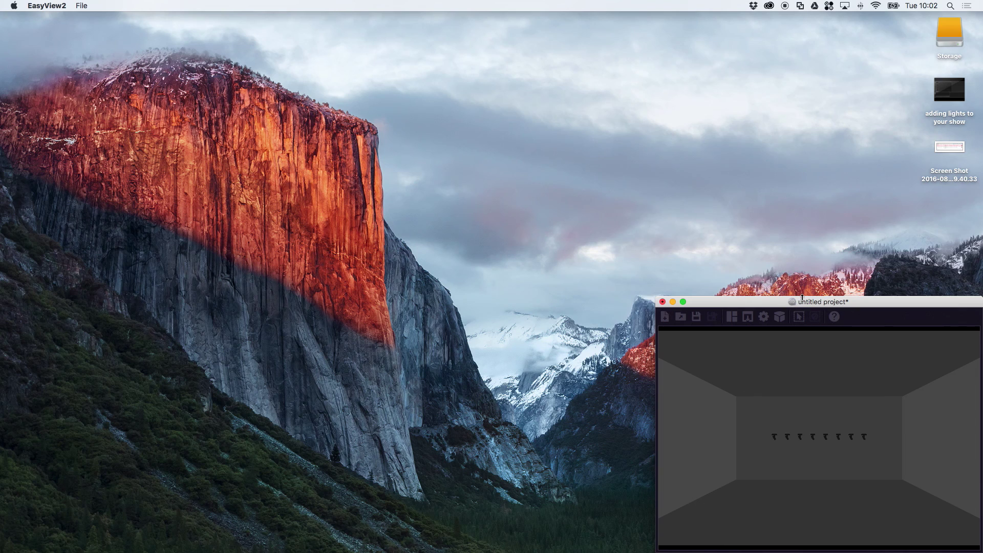
left_click_drag(802, 298, 771, 34)
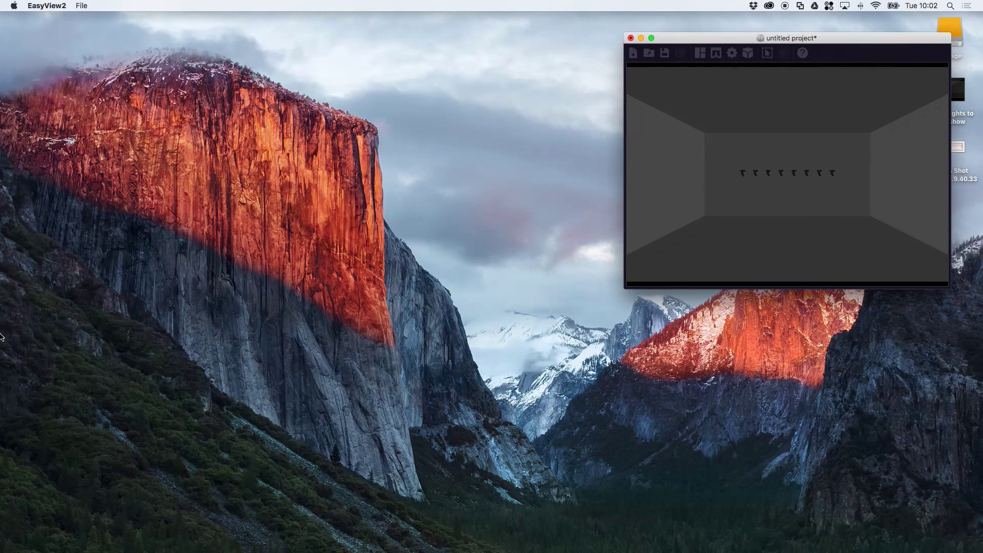
mouse_move(1, 363)
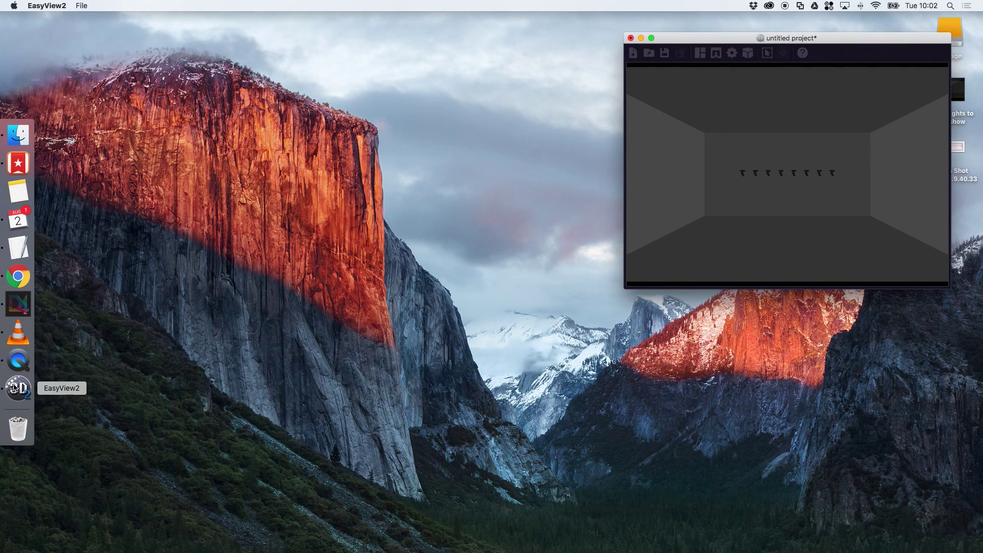
Step: Pull fixture 1 out left and the last fixture out right, then shift the whole group left
left_click(19, 305)
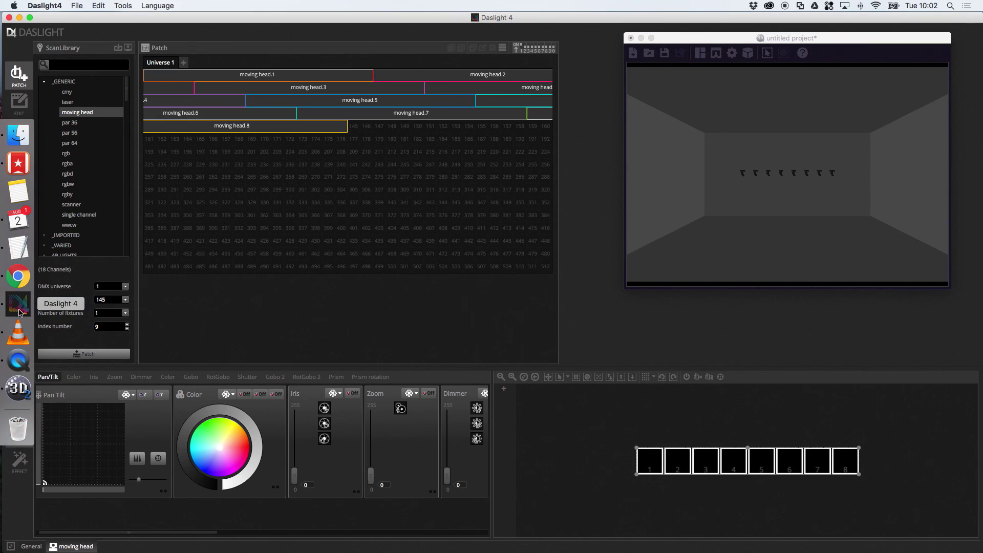
left_click_drag(748, 41, 746, 47)
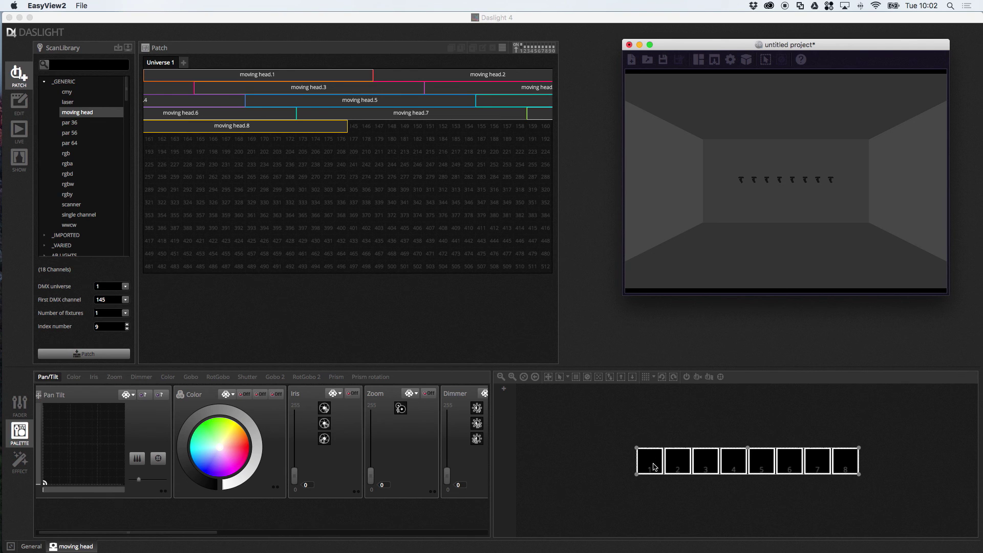
left_click(663, 435)
left_click_drag(650, 459, 606, 440)
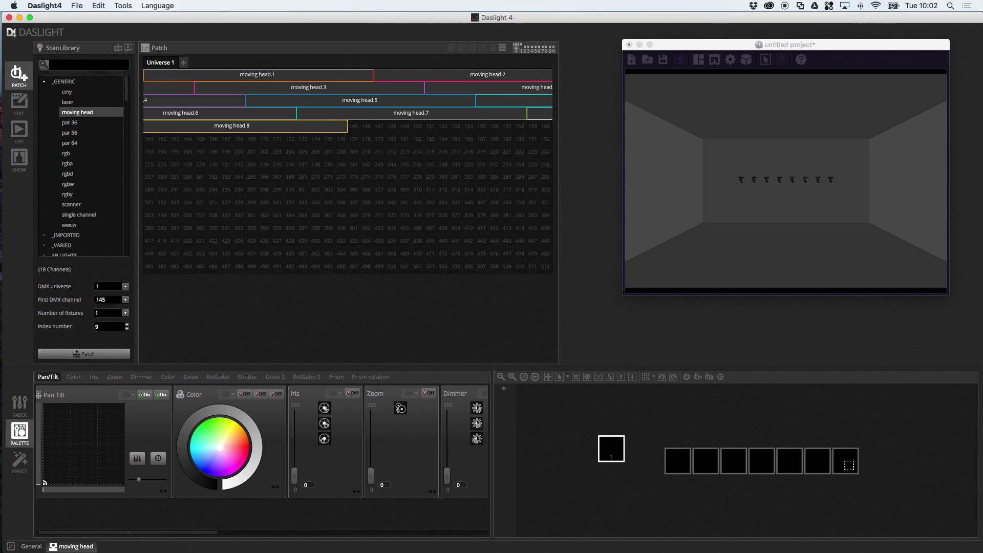
left_click_drag(851, 463, 874, 447)
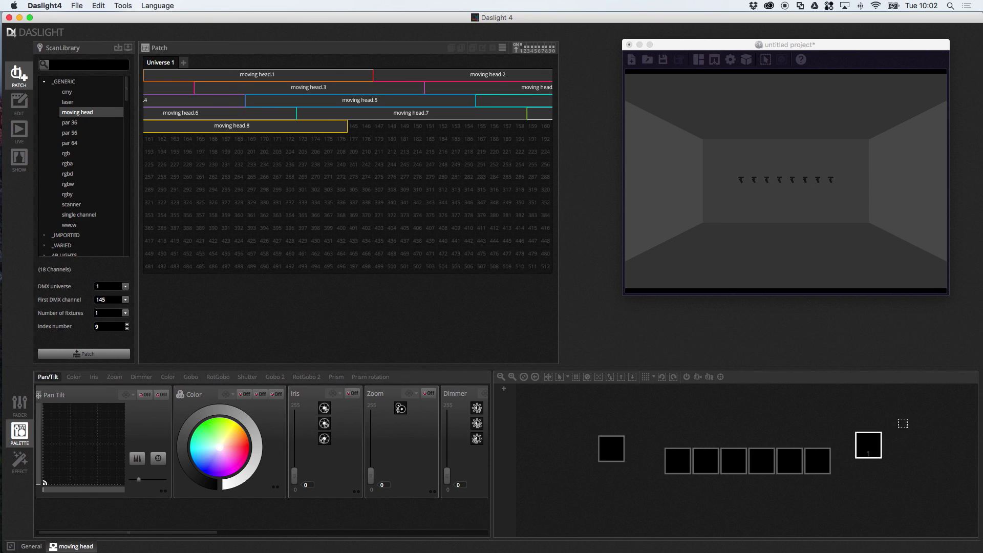
left_click_drag(909, 408, 558, 515)
left_click_drag(737, 461, 689, 453)
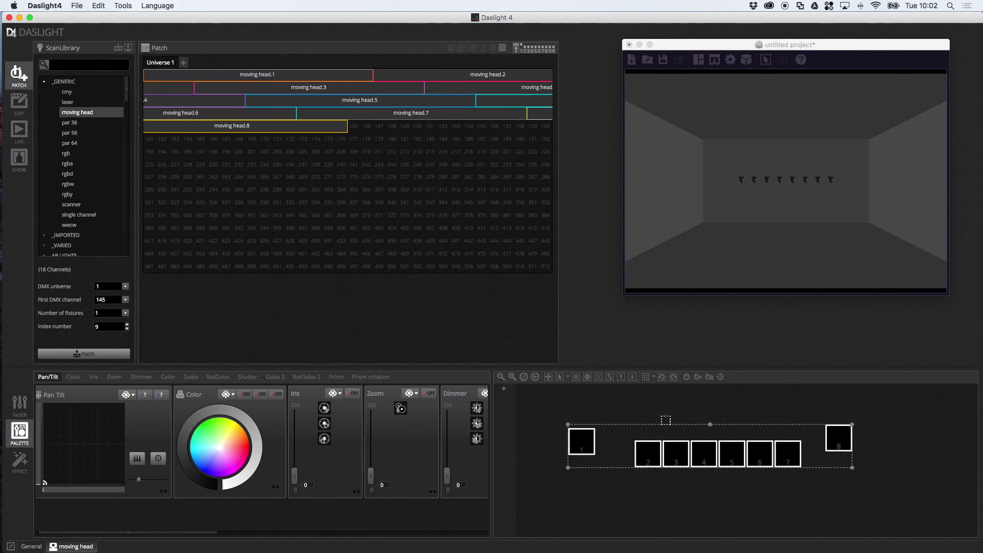
Step: Drop boxes 1, 3, 4 and 6 down into a lower row below the others
left_click(660, 412)
left_click(647, 457)
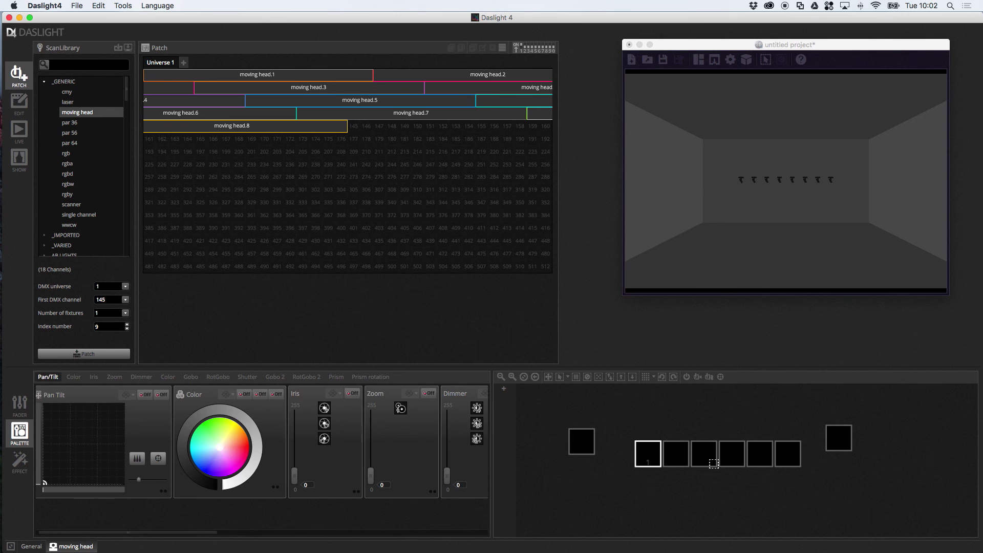
left_click(704, 454, "ctrl")
left_click(786, 455, "ctrl")
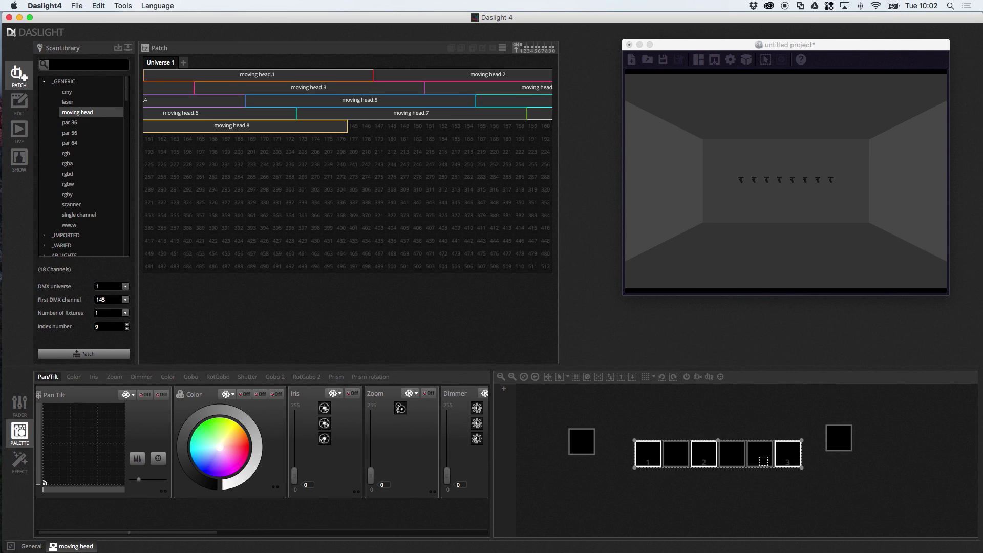
left_click(731, 456, "ctrl")
left_click_drag(734, 460, 736, 498)
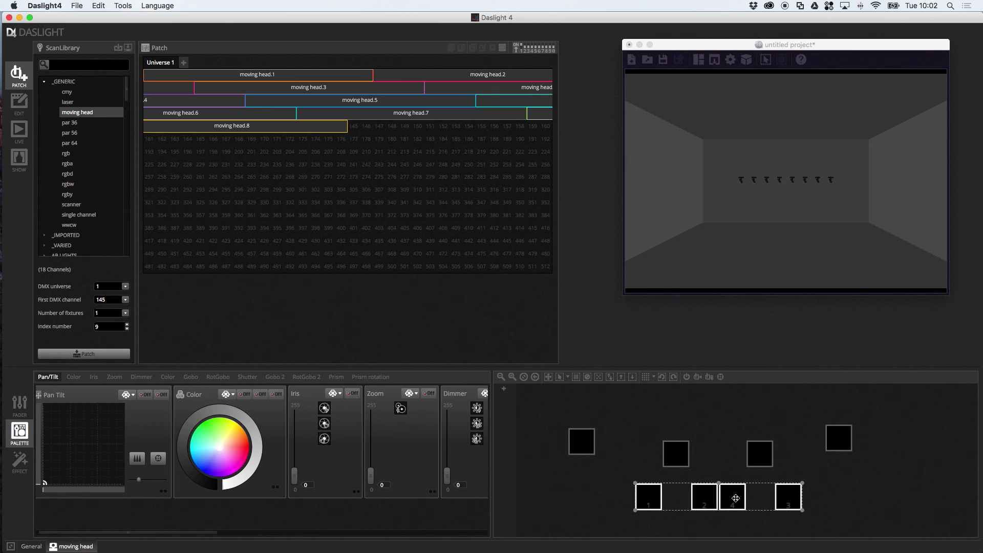
left_click(860, 503)
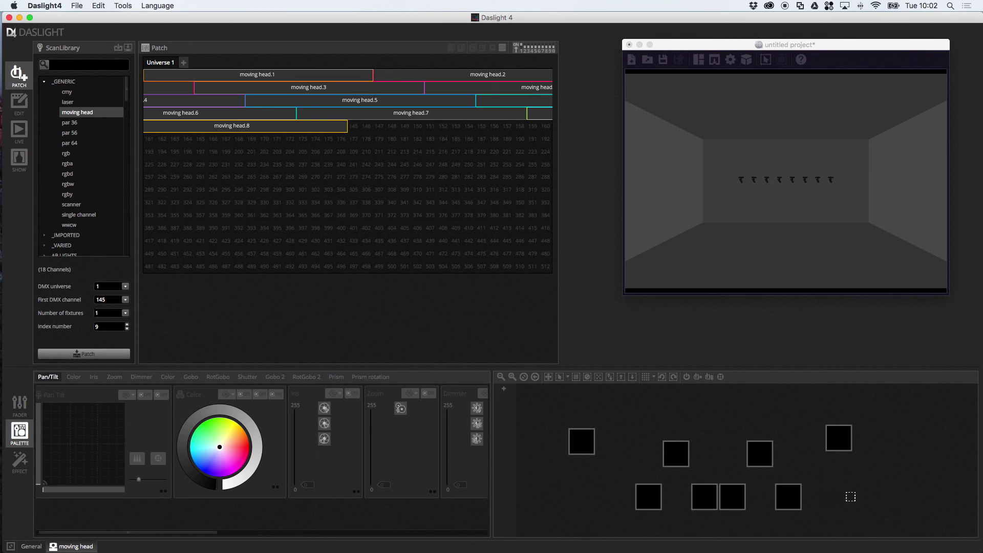
left_click_drag(851, 497, 621, 495)
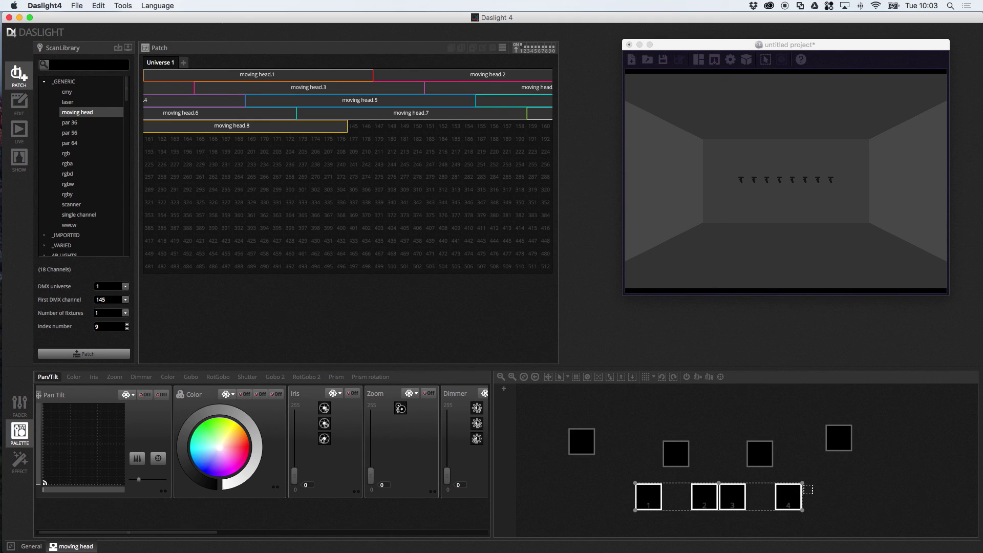
Step: Spread the four lower fixtures wider and rotate the two inner upper fixtures clockwise
left_click_drag(803, 483, 949, 440)
left_click_drag(925, 474, 839, 500)
left_click(648, 419)
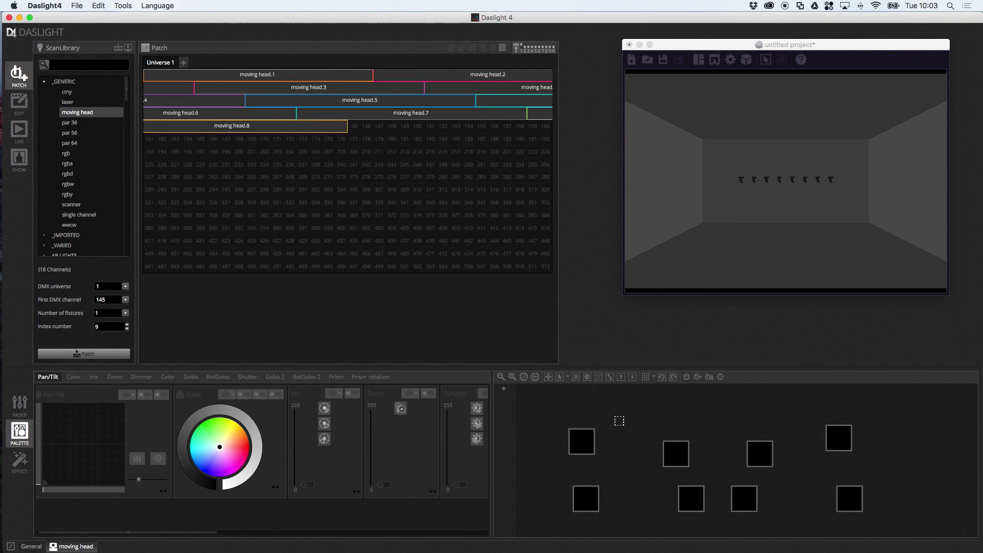
left_click_drag(656, 420, 759, 426)
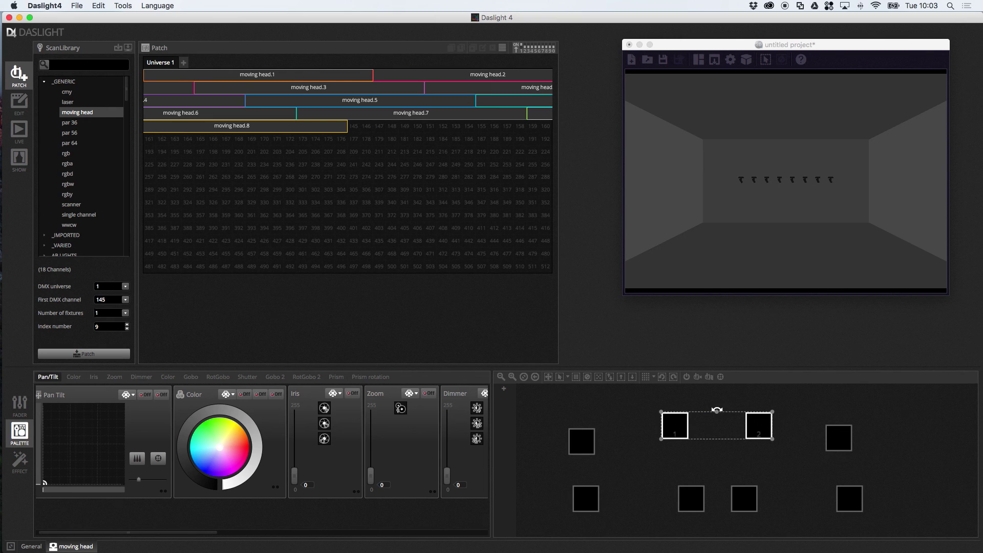
mouse_move(717, 410)
left_mouse_down()
mouse_move(698, 413)
mouse_move(712, 414)
left_mouse_up()
Step: Rotate the inner lower pair clockwise and stretch it further apart
left_click_drag(660, 472, 776, 516)
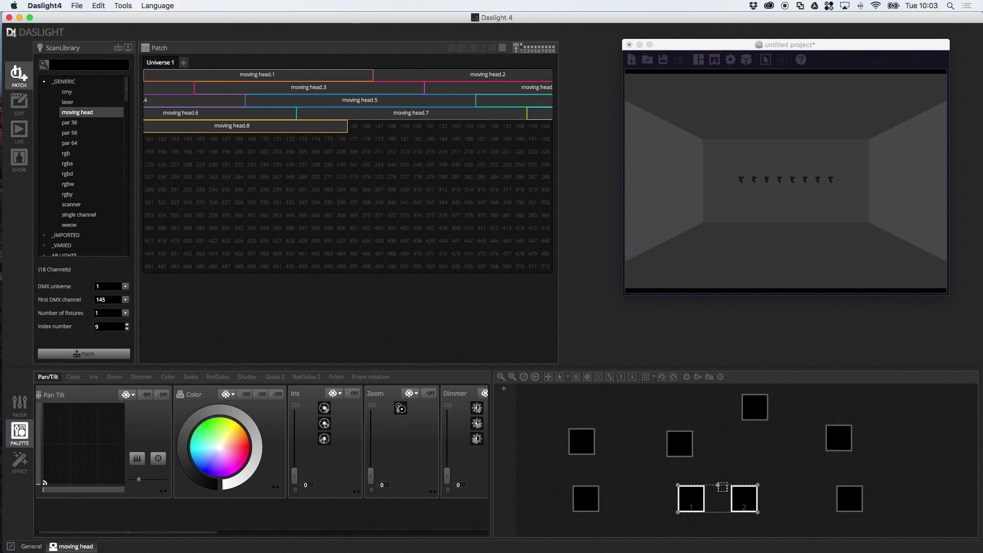
left_click_drag(718, 482, 673, 483)
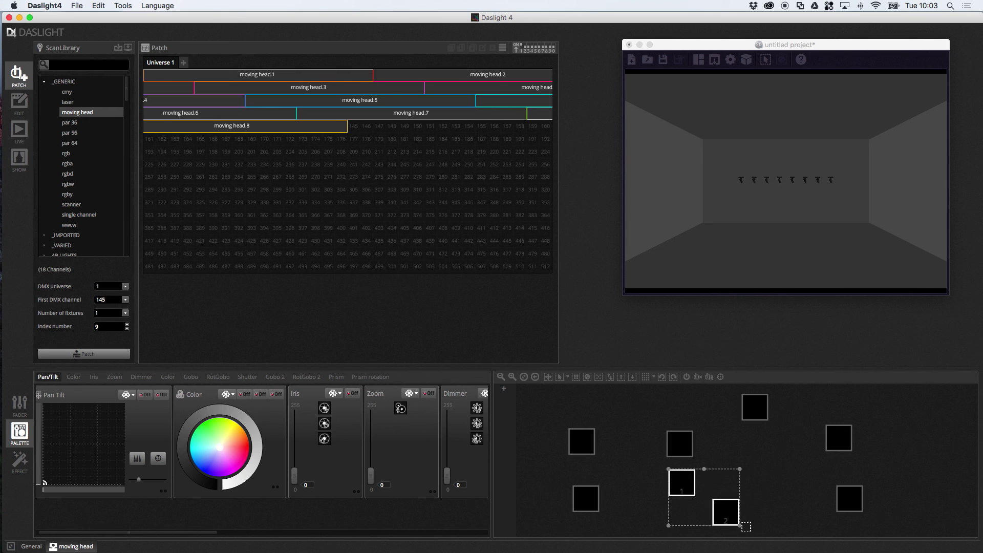
left_click_drag(740, 525, 771, 520)
left_click(814, 509)
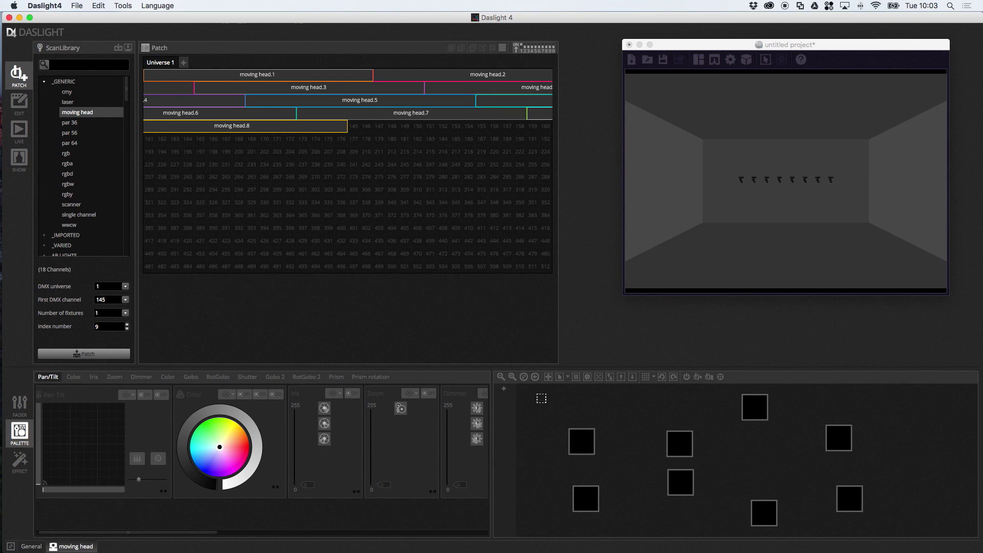
Step: Line up fixtures 1-4 in a straight row and move that row right and down
left_click_drag(537, 394, 879, 456)
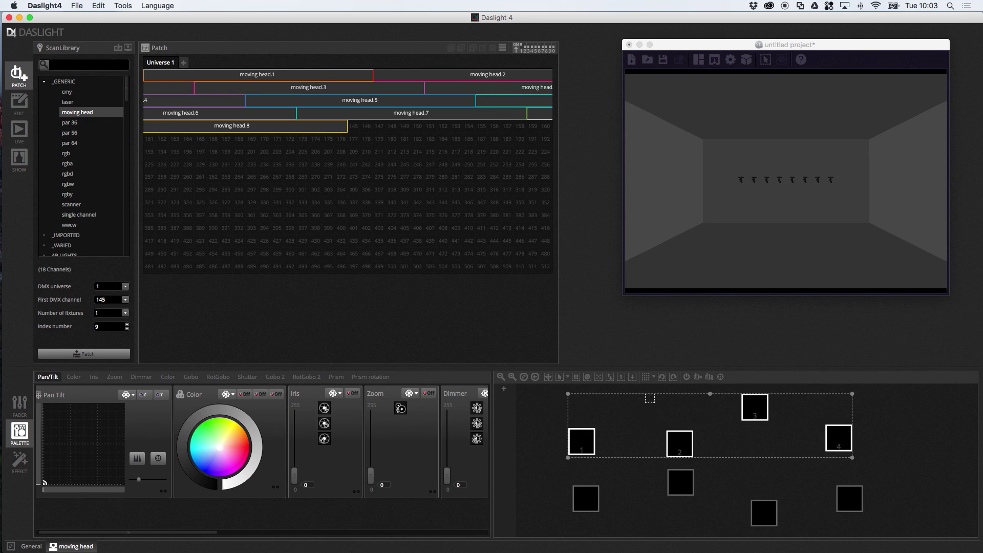
left_click(654, 378)
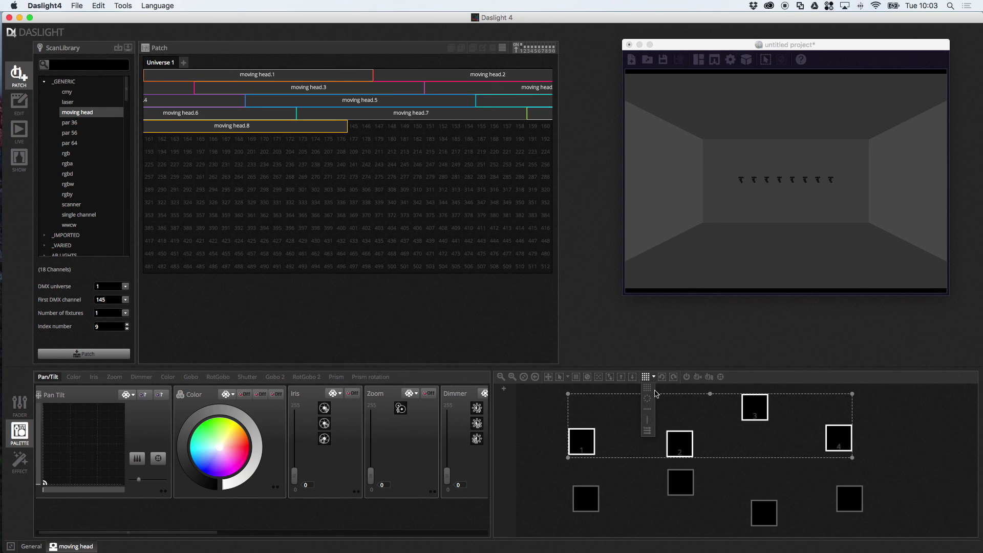
left_click(647, 409)
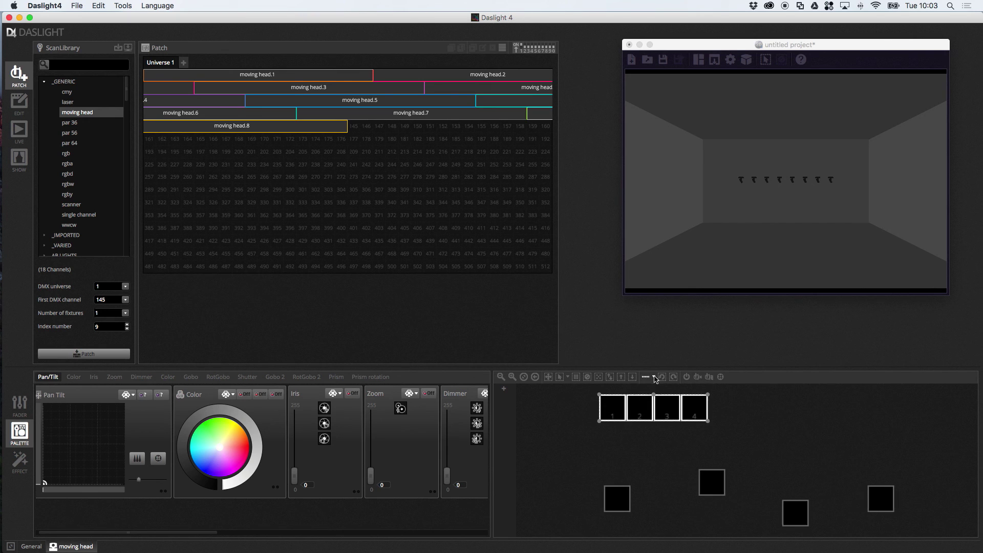
left_click(654, 378)
left_click(647, 399)
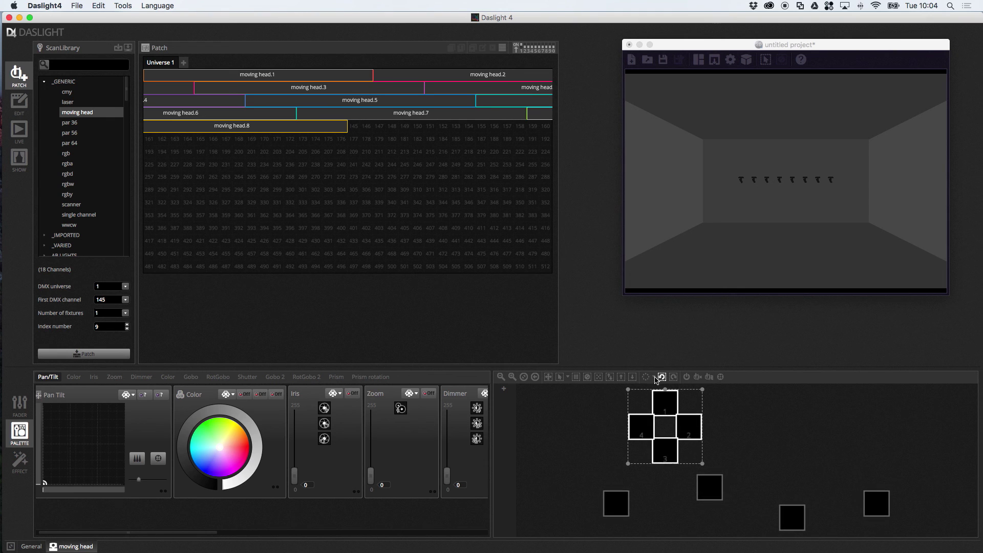
left_click(653, 378)
left_click(647, 409)
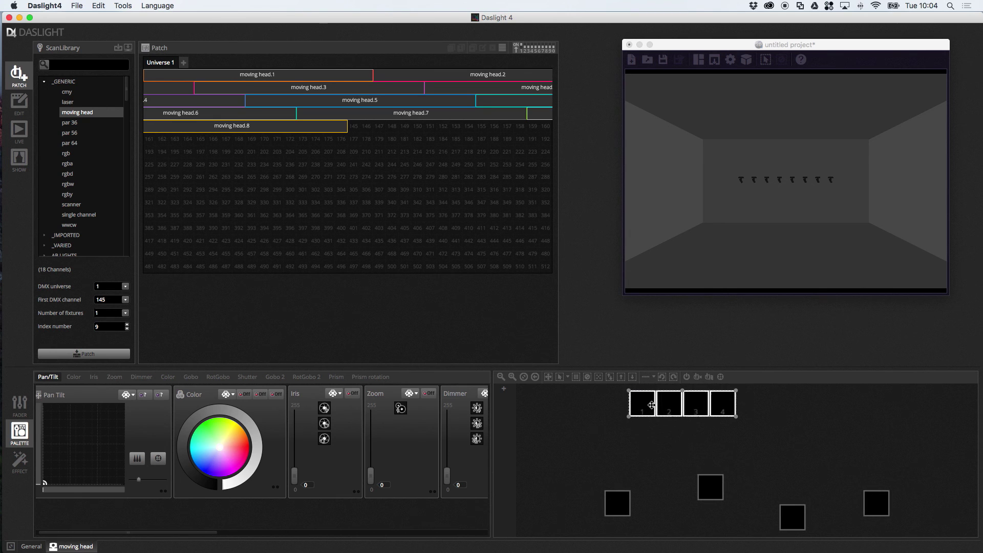
left_click_drag(652, 412, 707, 443)
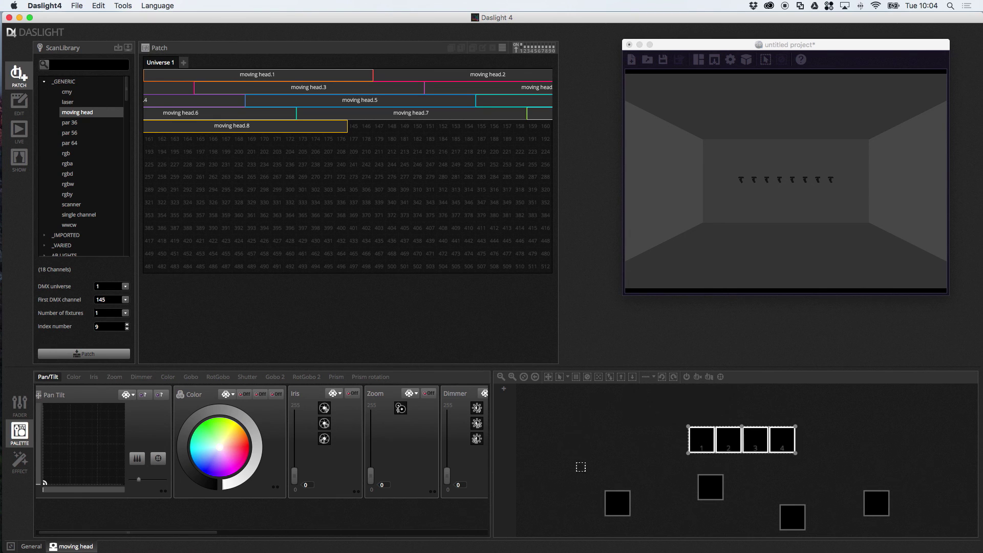
Step: Line up the other four fixtures and place both rows of four side by side
left_click_drag(569, 474, 932, 527)
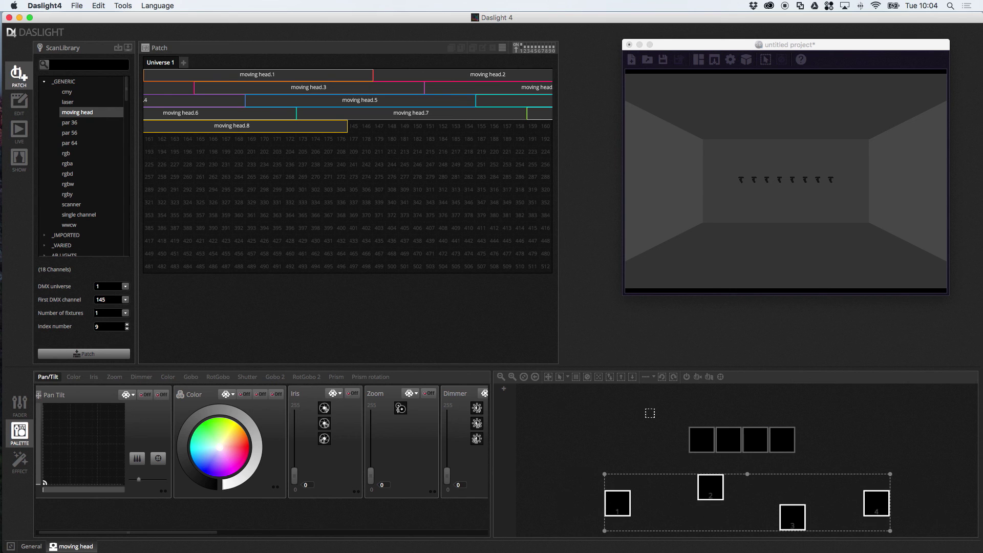
left_click(645, 379)
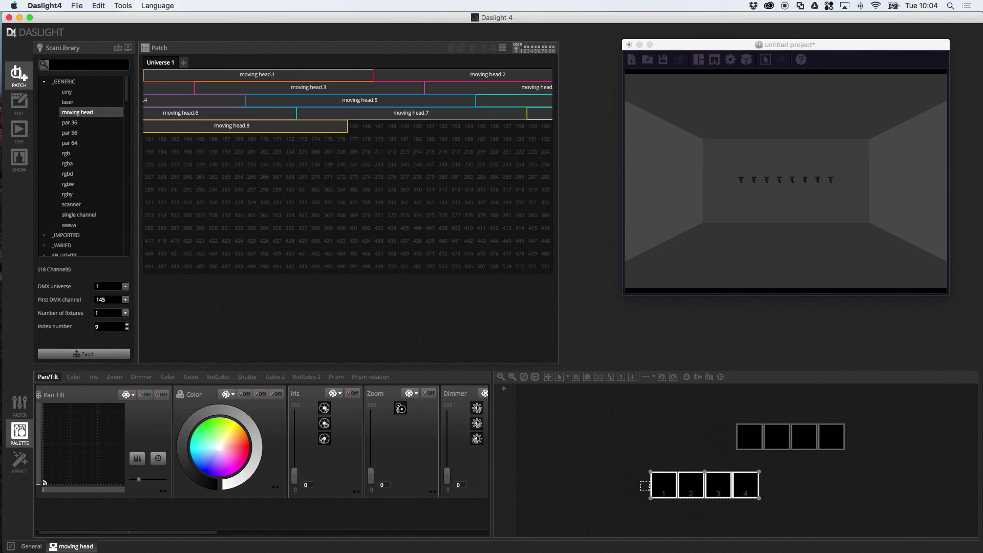
left_click_drag(656, 478, 759, 472)
left_click(724, 429)
left_click_drag(757, 436, 630, 433)
left_click(629, 494)
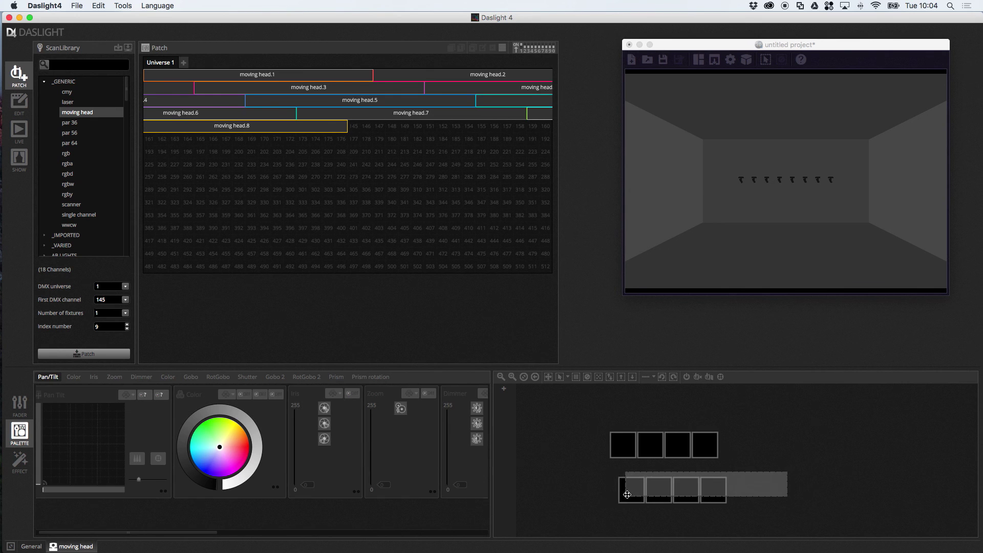
left_click_drag(629, 495, 734, 448)
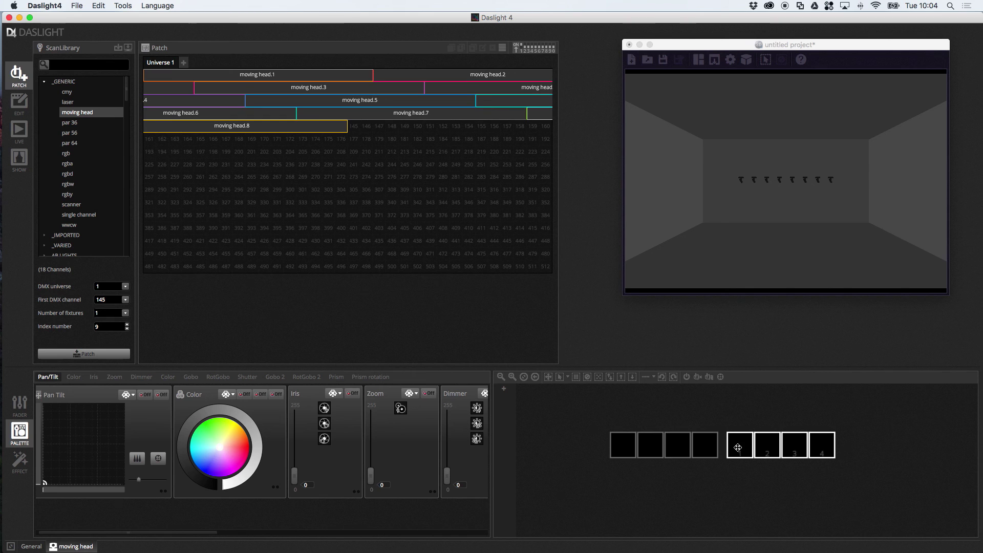
left_click(725, 424)
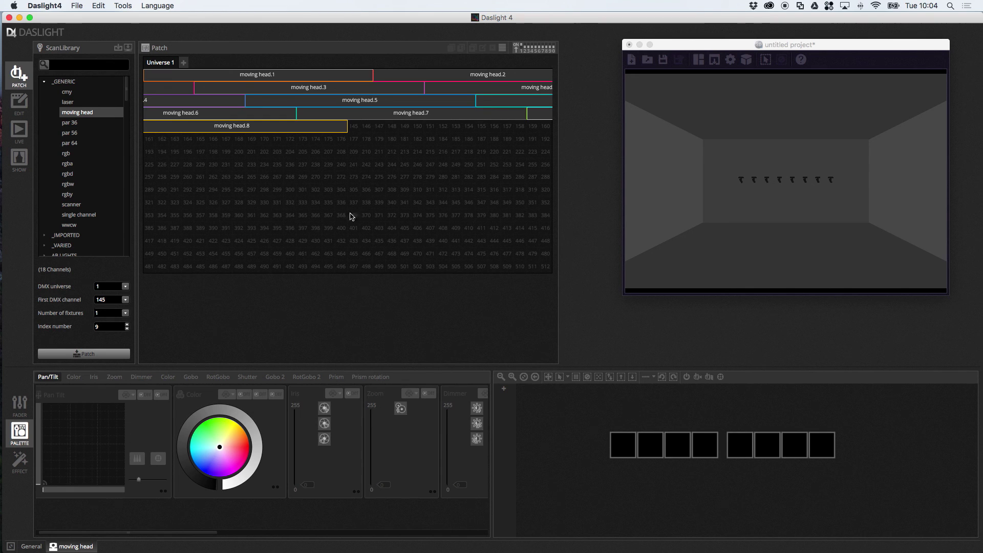
Step: Add Universe 2, patch 100 rgb fixtures on channels 1–300, and light them up
left_click(184, 63)
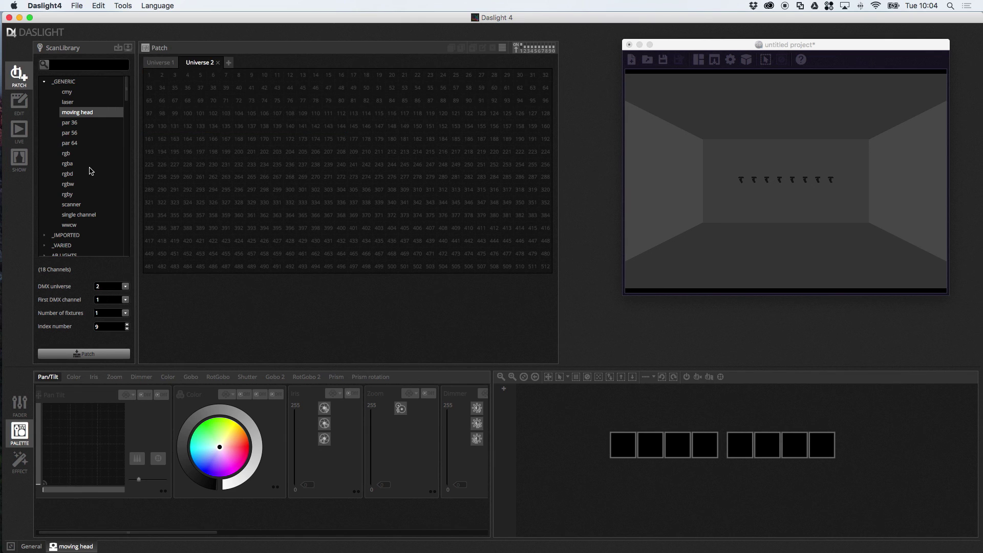
left_click(72, 154)
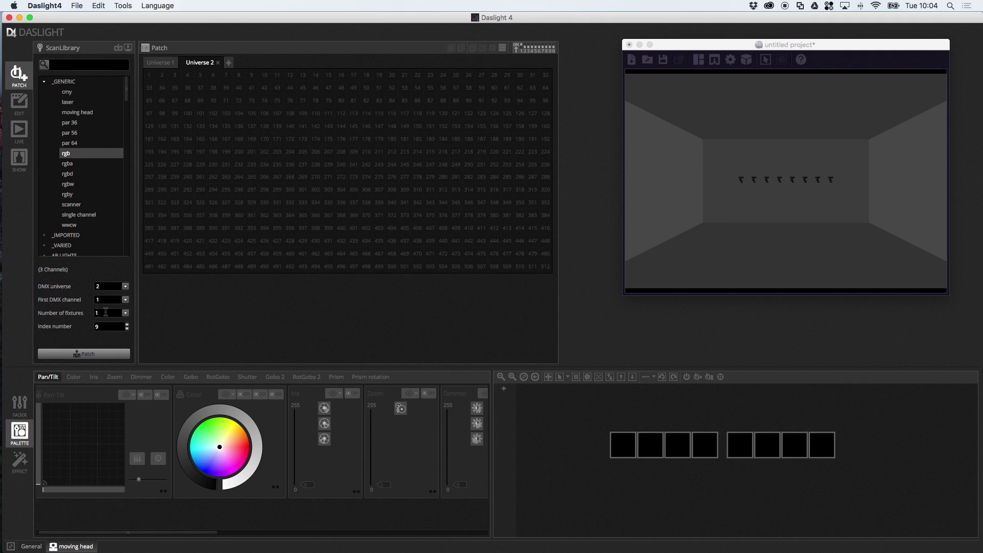
left_click_drag(105, 312, 85, 314)
type("100")
left_click(107, 355)
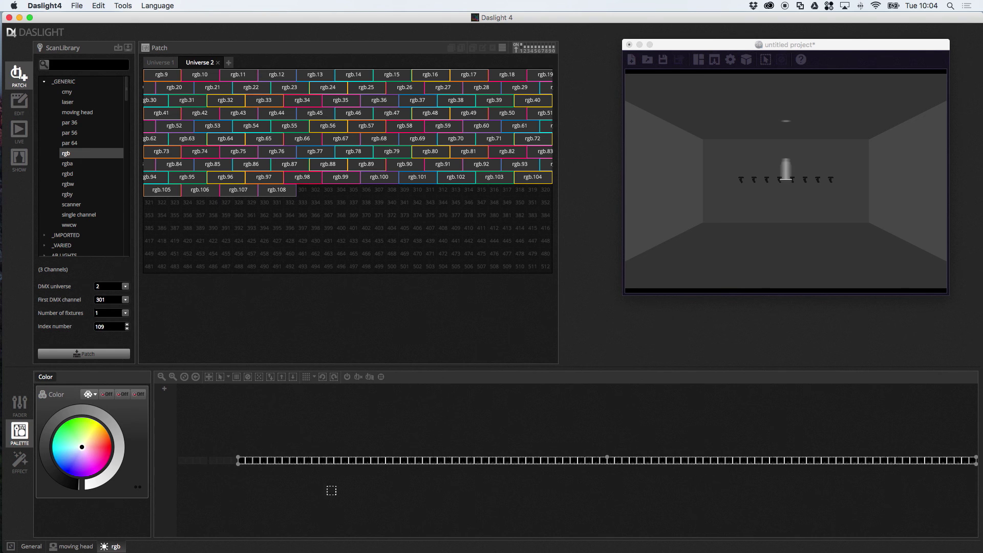
left_click(322, 378)
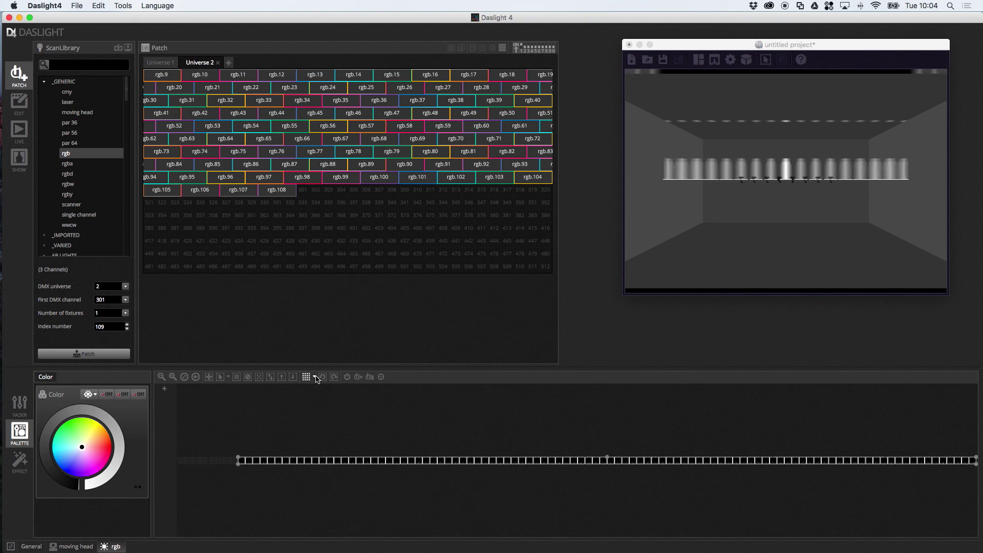
left_click(315, 378)
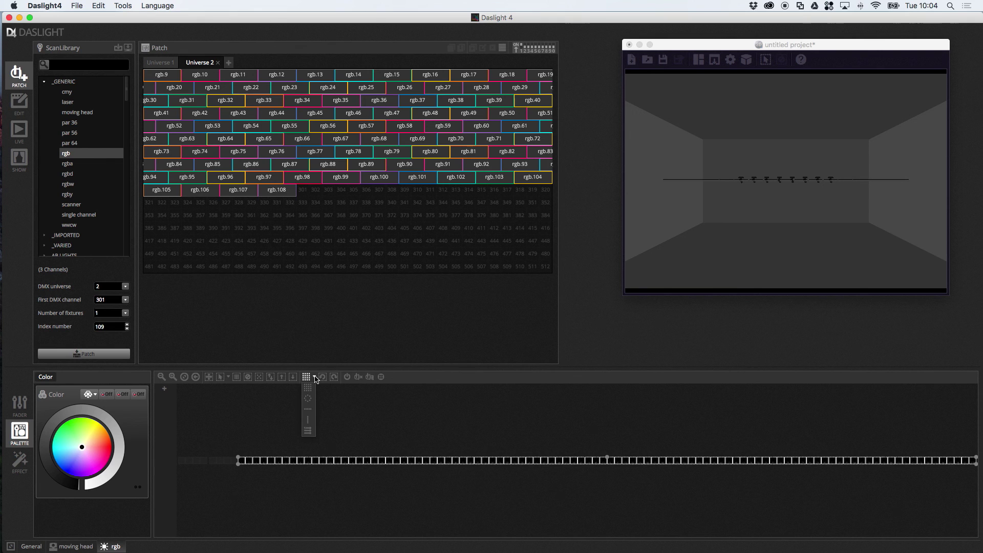
Step: Arrange the 100 rgb fixtures as a square 10 × 10 grid
left_click(310, 390)
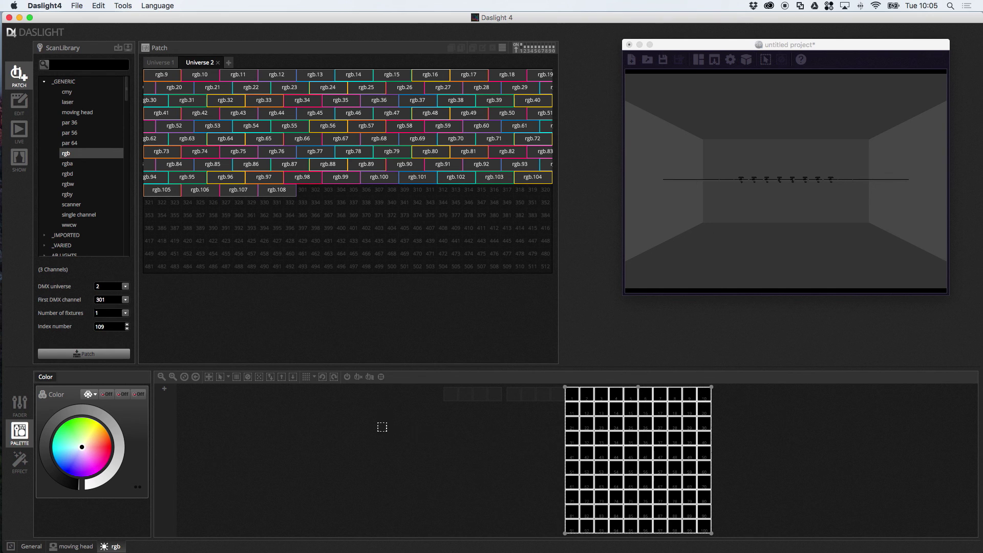
left_click(315, 379)
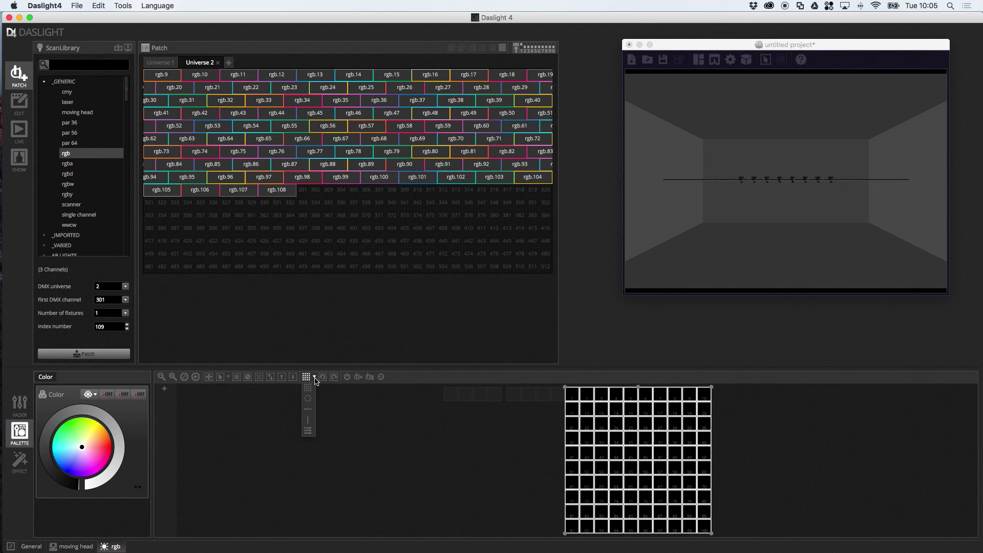
Step: Use Advanced positioning (Rows 20, top-down column pattern) to lay the rgb fixtures out 5 rows by 20
left_click(309, 431)
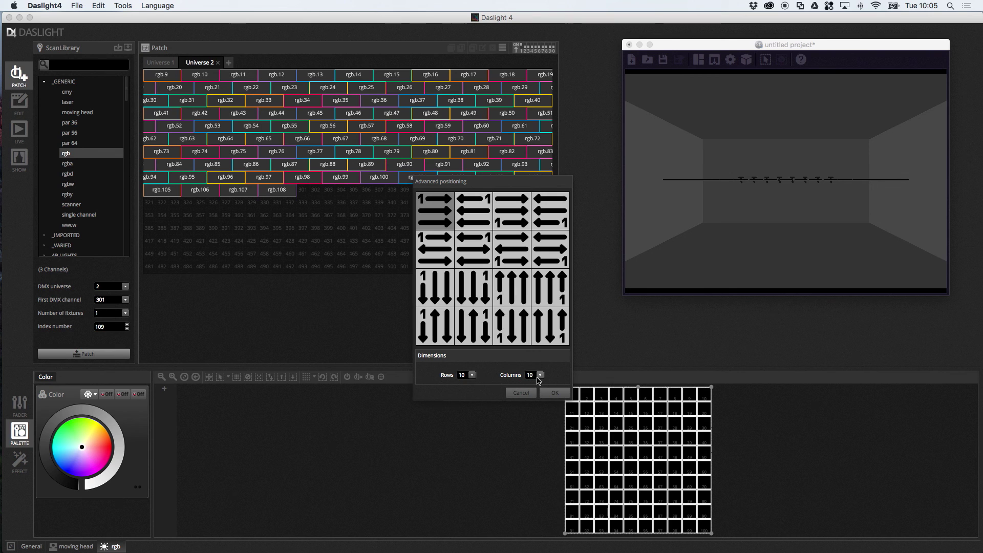
left_click(472, 375)
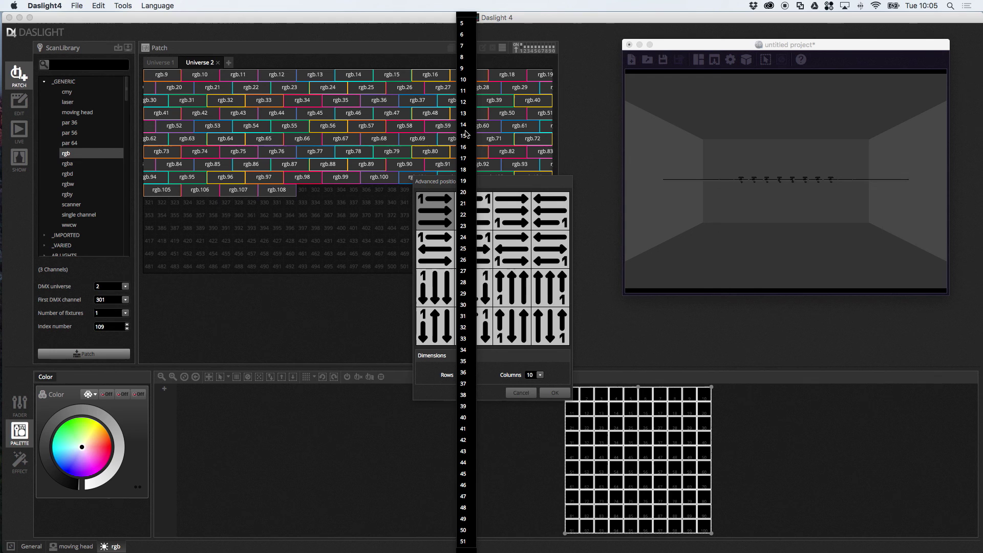
left_click(463, 192)
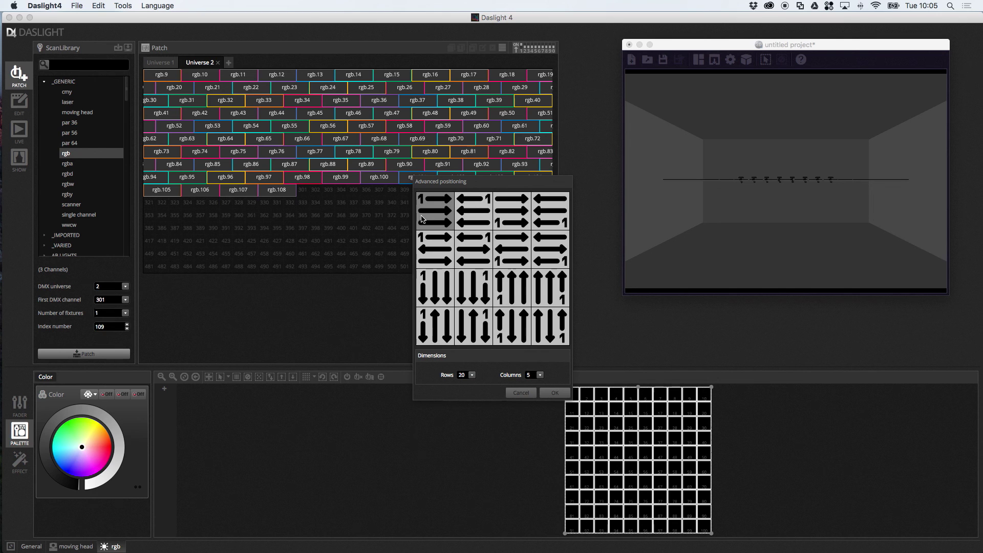
left_click(432, 286)
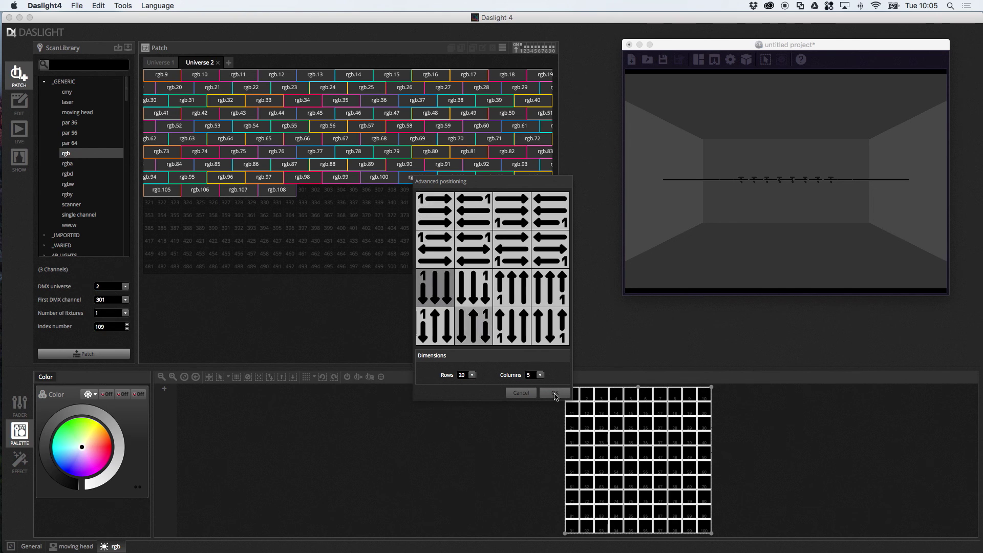
left_click(555, 393)
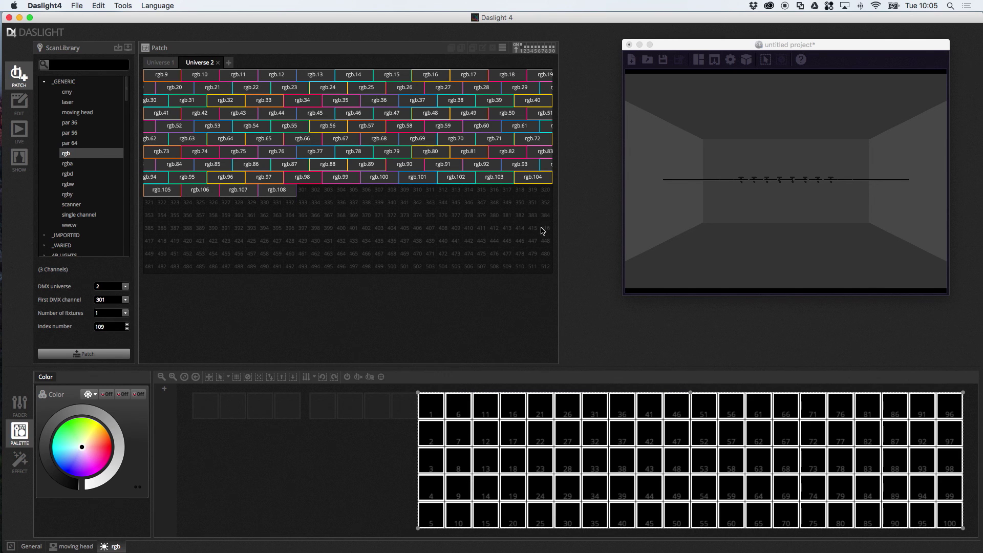
left_click_drag(538, 230, 151, 75)
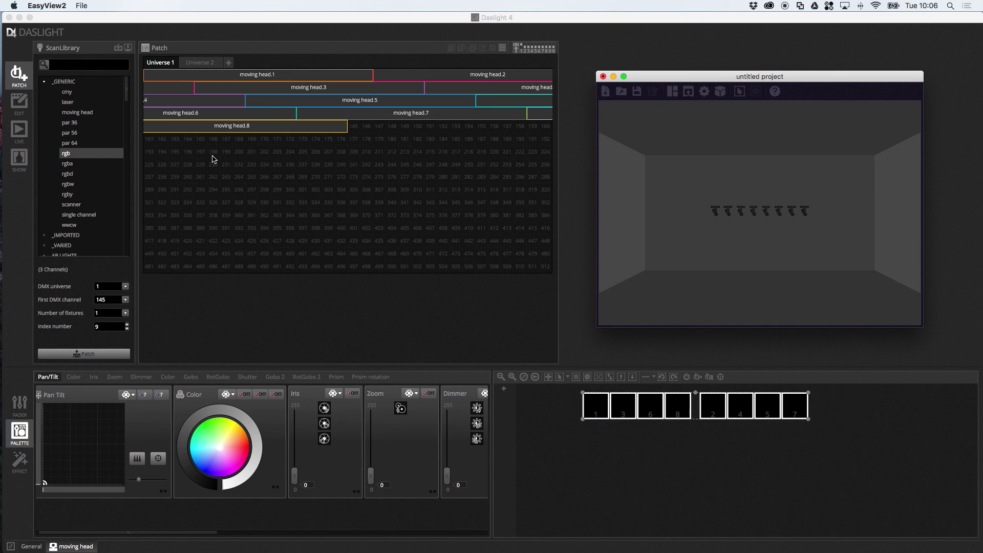
Step: Switch on the eight moving heads and centre pan/tilt so their beams point straight down
left_click(711, 379)
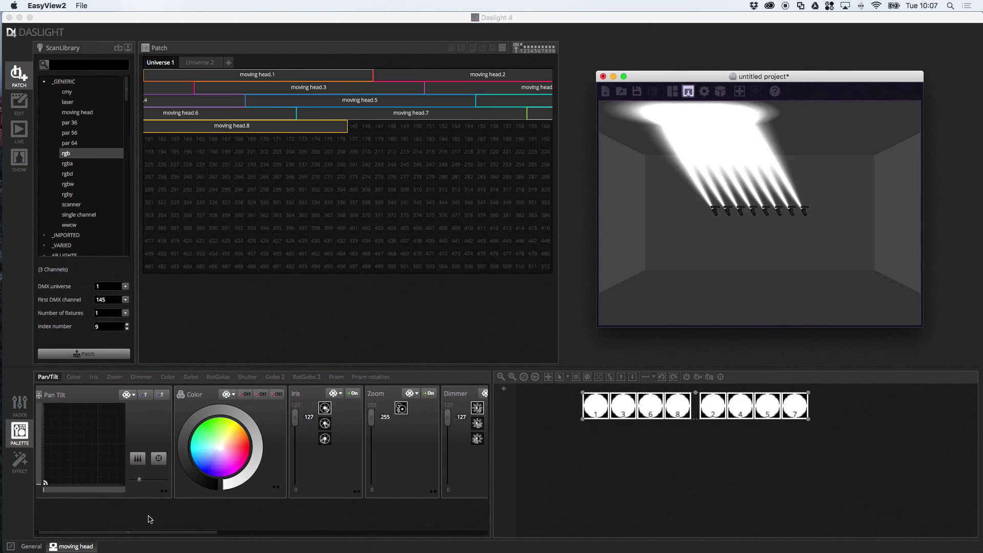
left_click(158, 458)
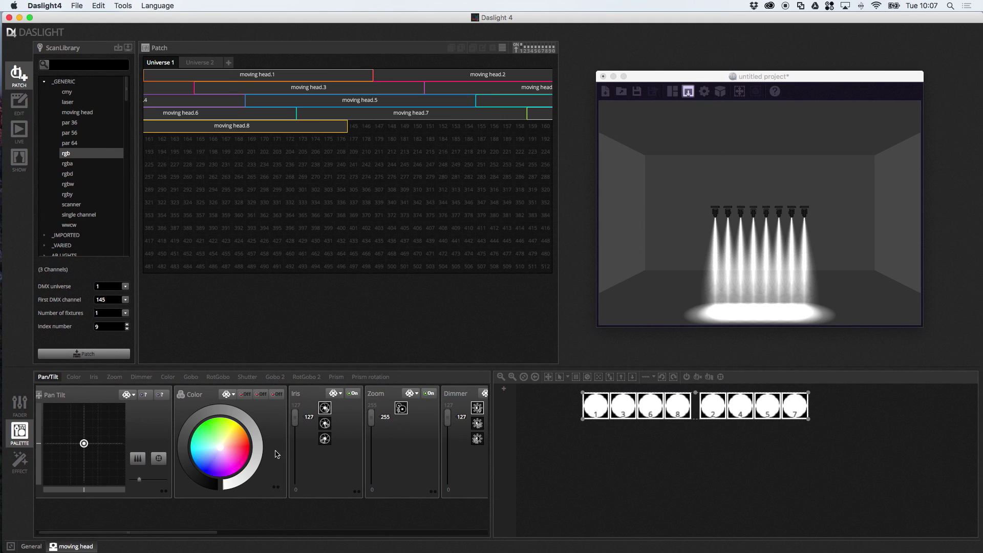
Step: Colour the beams pink, switch the wheel to HSV, and fan the colours rainbow-wise from the left
mouse_move(217, 457)
left_mouse_down()
mouse_move(200, 443)
mouse_move(236, 433)
mouse_move(242, 462)
mouse_move(229, 459)
left_mouse_up()
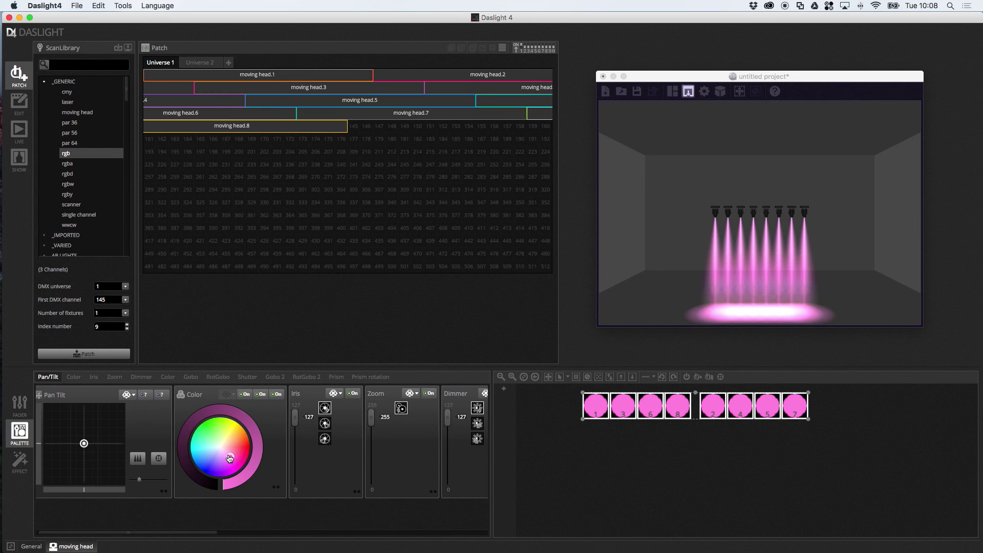
right_click(232, 451)
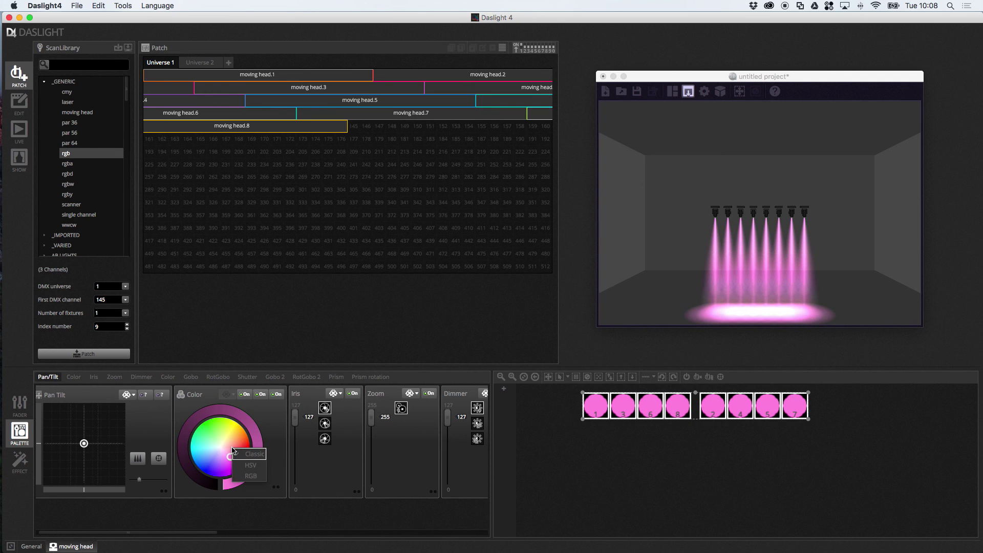
left_click(252, 466)
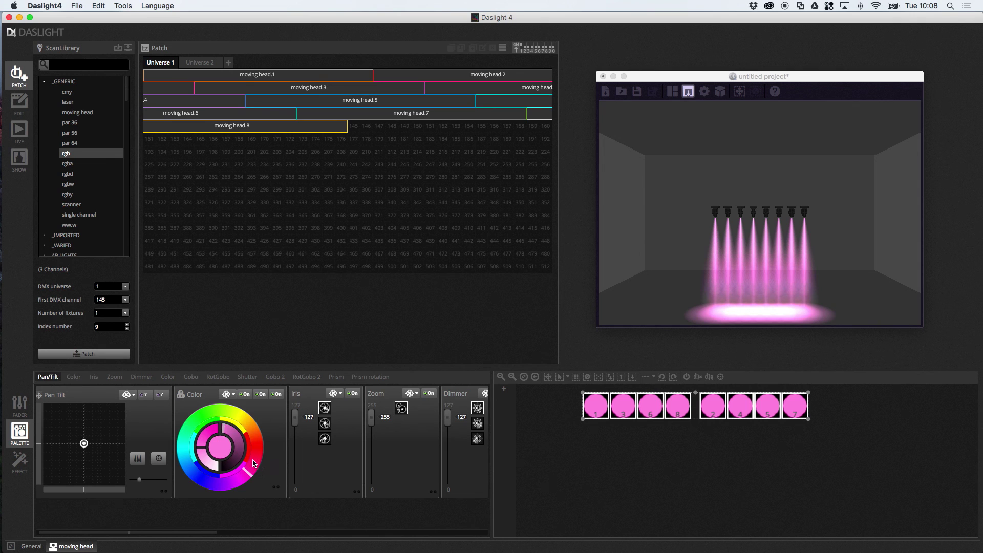
left_click(234, 395)
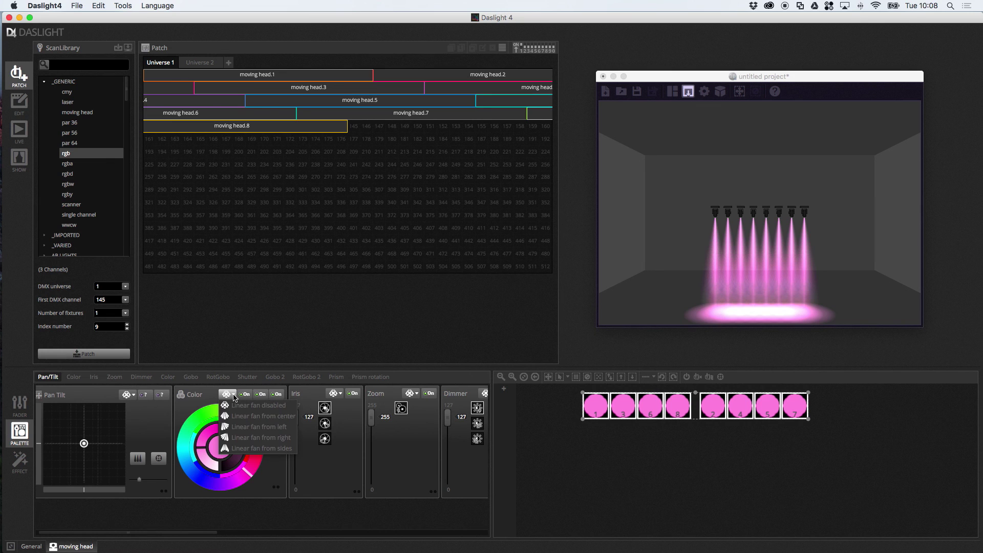
left_click(259, 426)
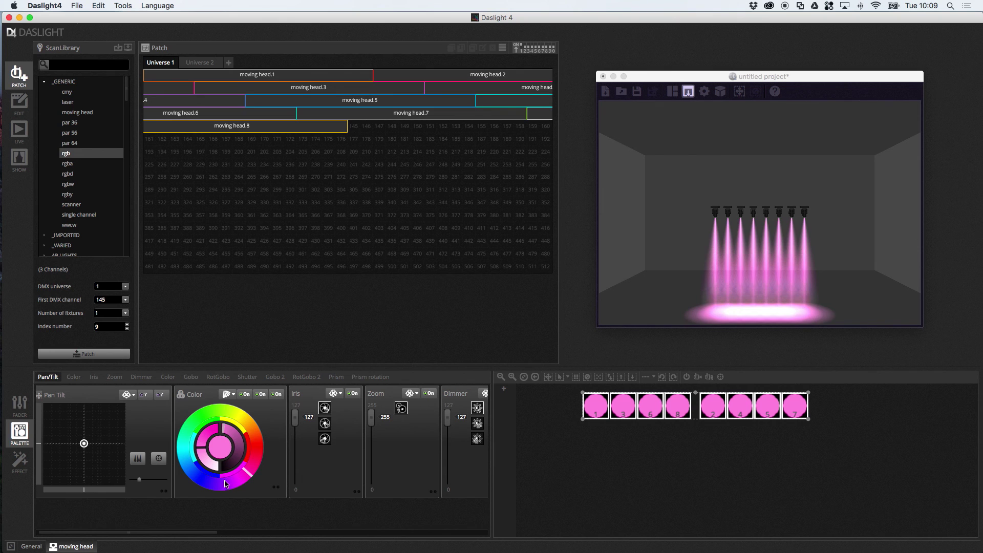
left_click_drag(221, 486, 212, 486)
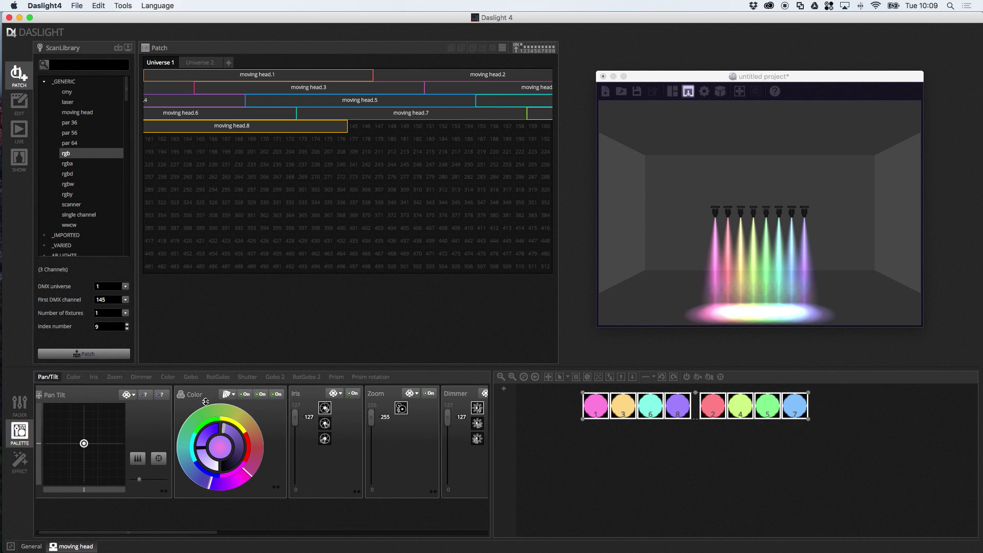
Step: Drag the Color wheel handles to narrow the fan to cyan, blue, violet and pink
left_click_drag(212, 489, 259, 418)
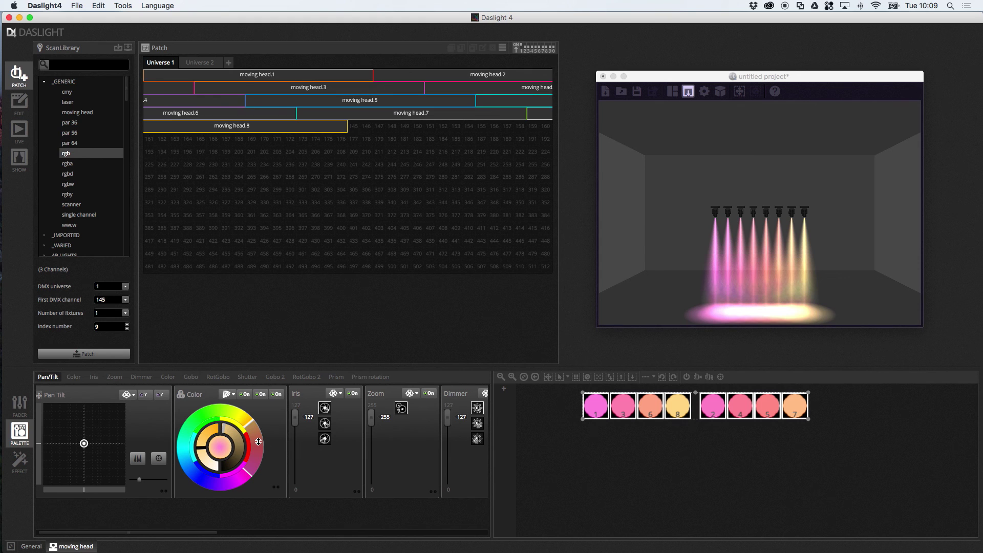
left_click_drag(259, 444, 259, 443)
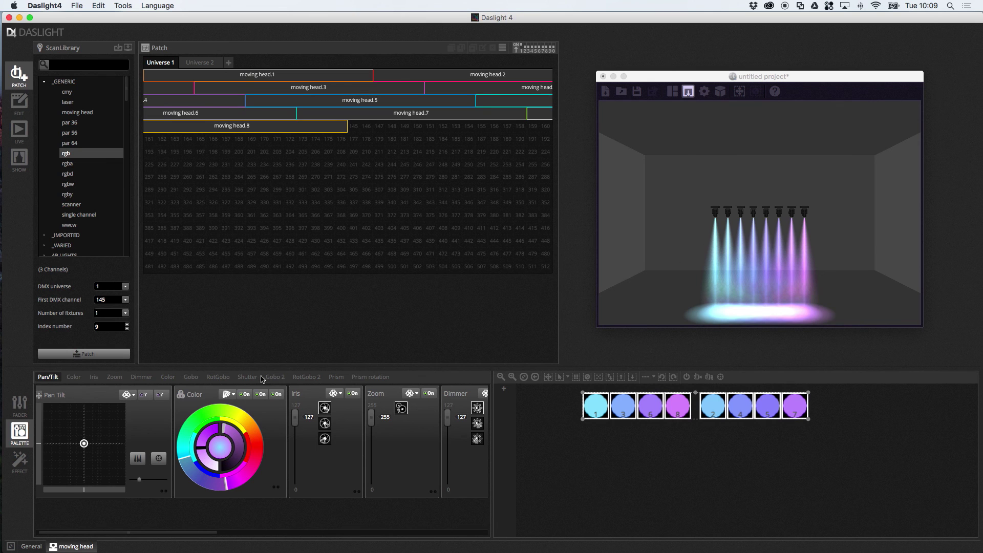
Step: Switch the colour spread to Linear fan from center and move the handles to start from light green
left_click(233, 394)
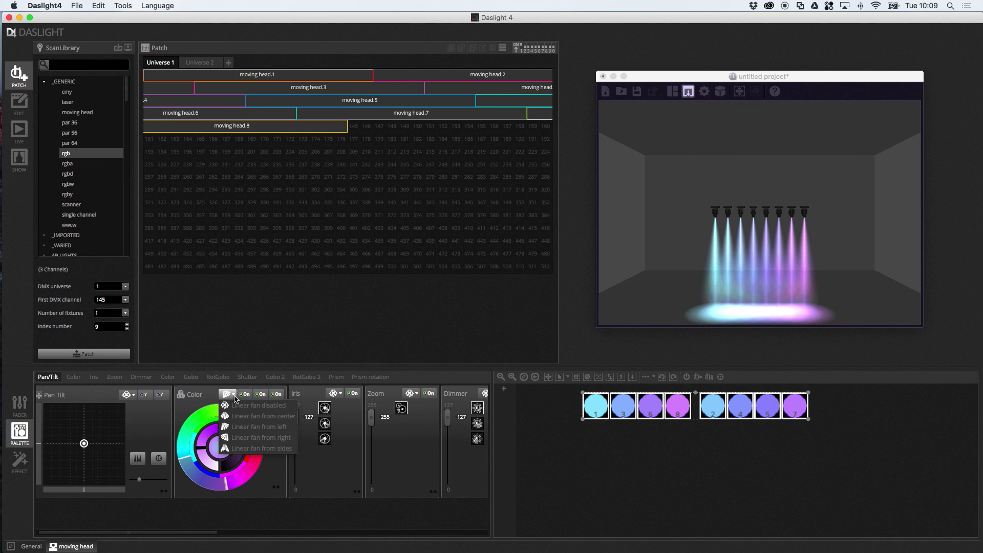
left_click(249, 416)
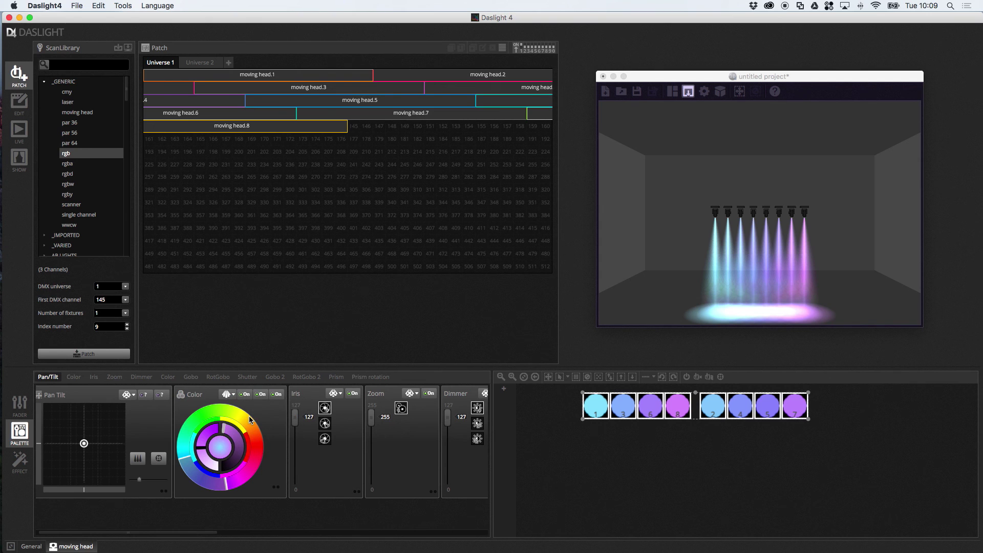
left_click(193, 470)
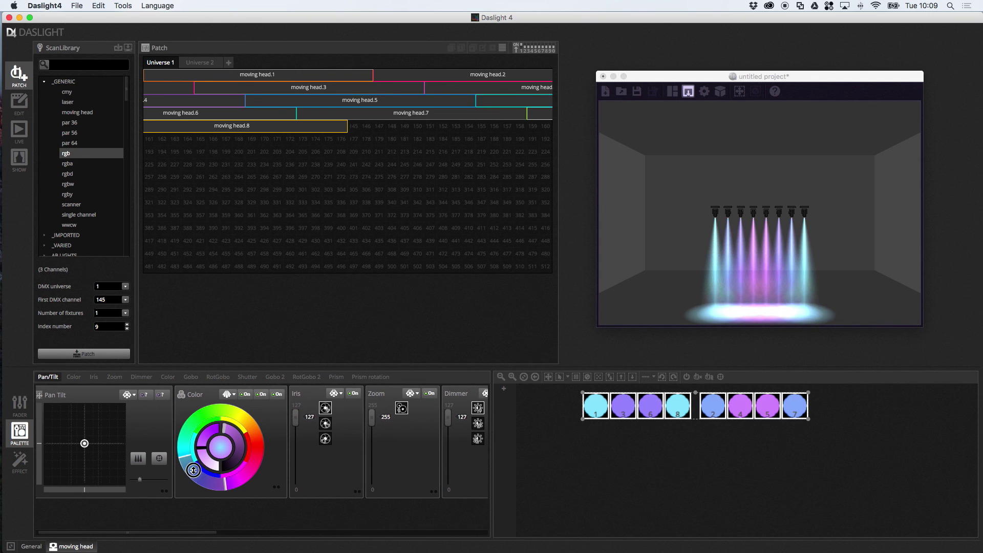
left_click_drag(194, 470, 194, 473)
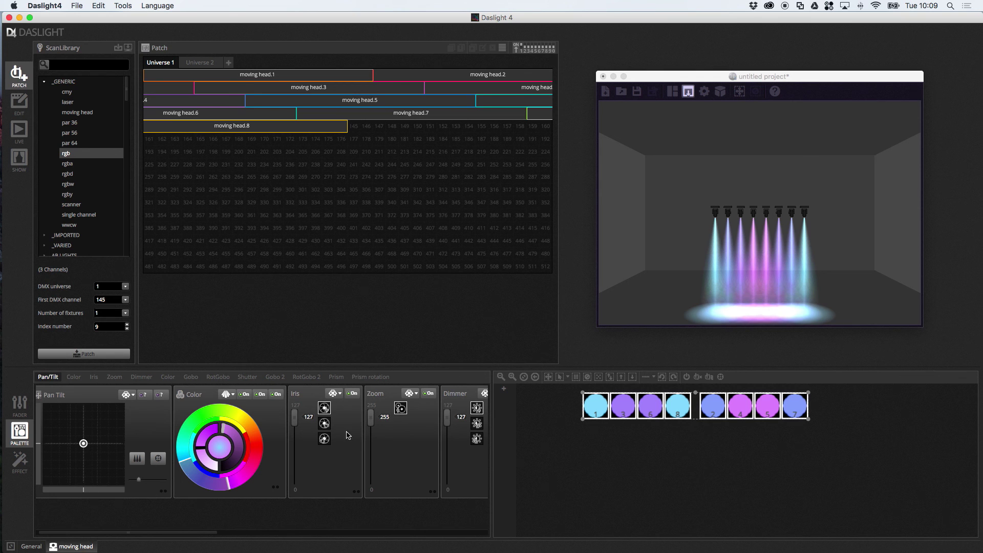
left_click(187, 438)
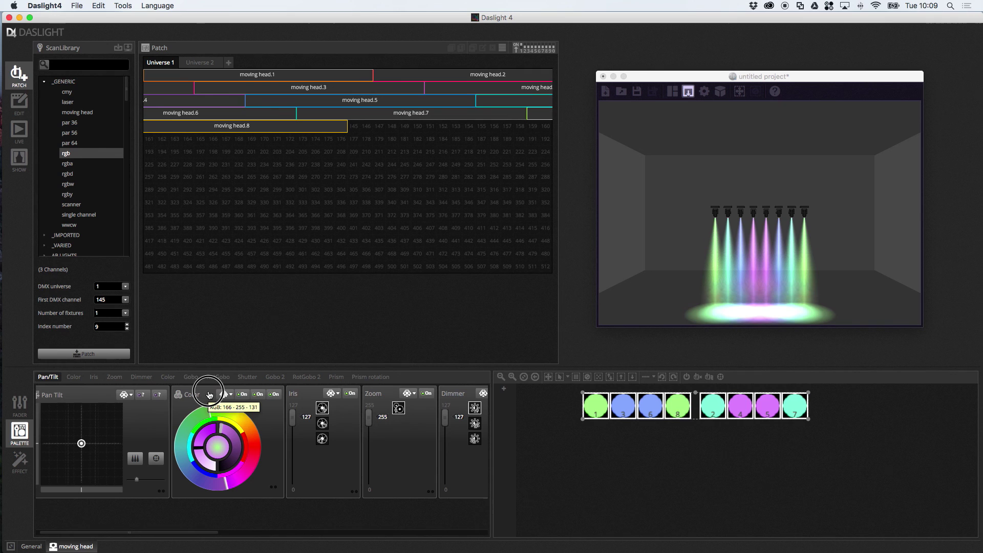
scroll(188, 414, "right", 1)
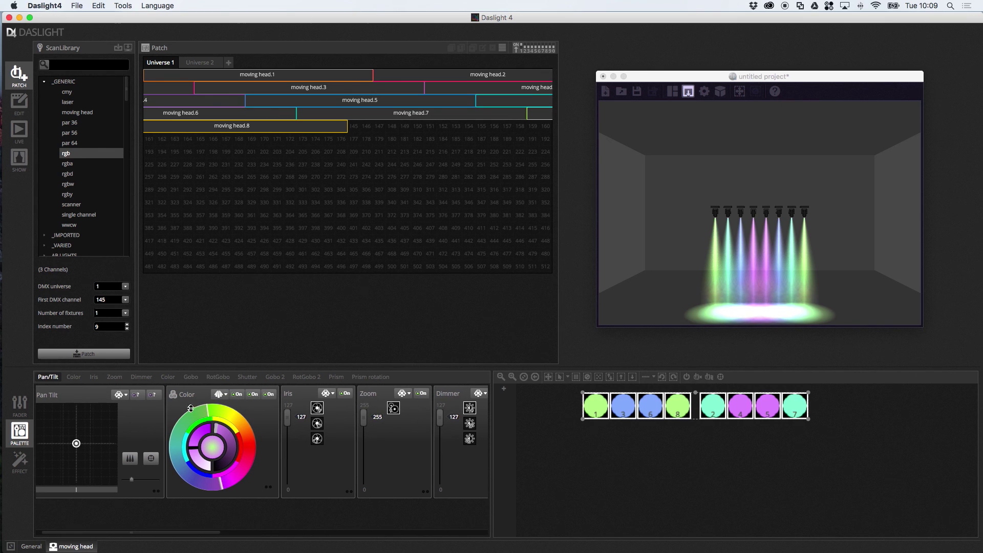
scroll(740, 250, "down", 1)
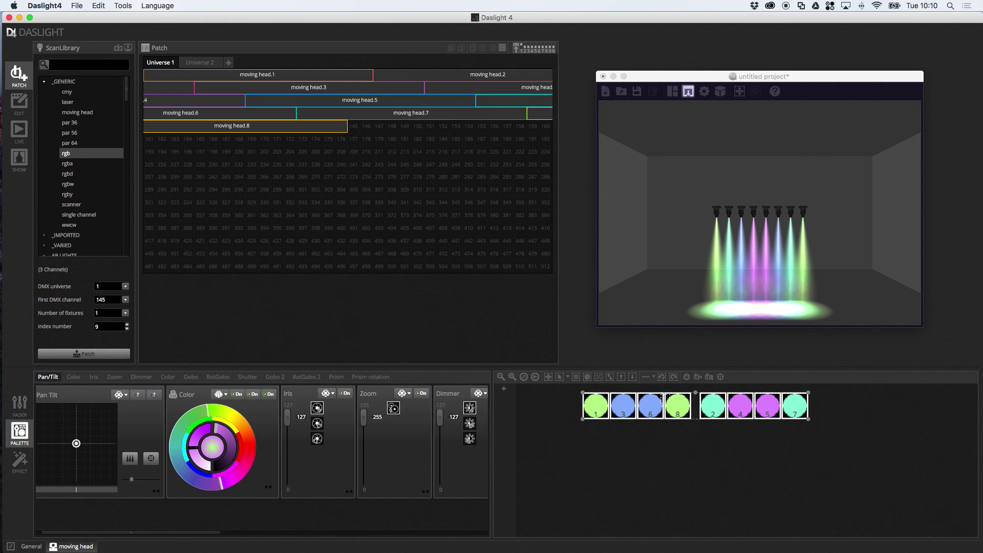
Step: Line the fixtures up in one row, raise the row, and clear the selection
left_click(647, 379)
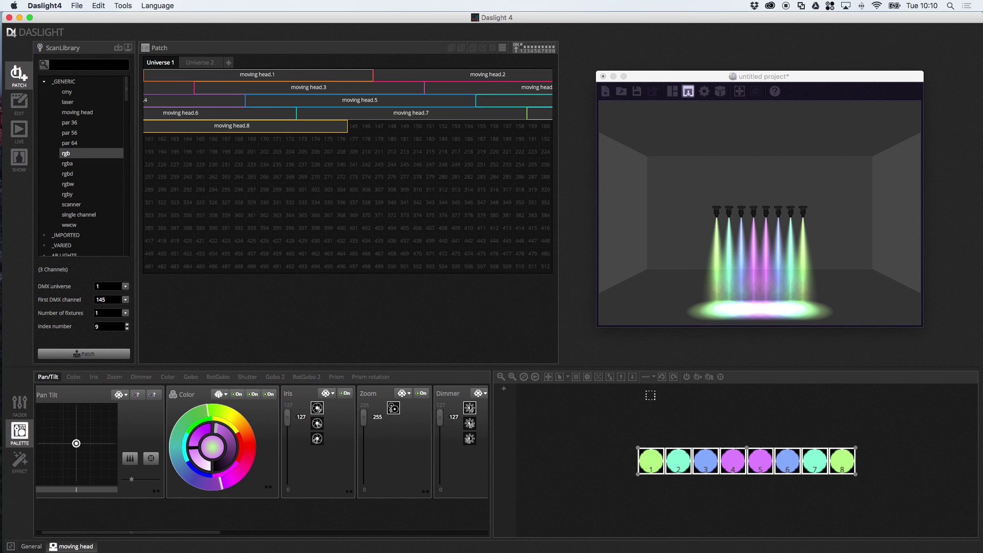
left_click_drag(651, 458, 646, 432)
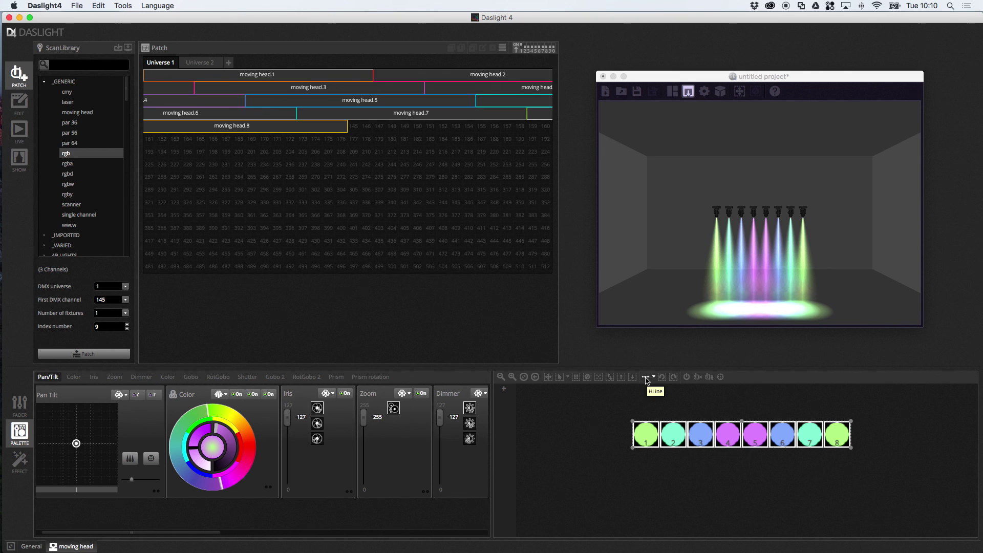
left_click(664, 490)
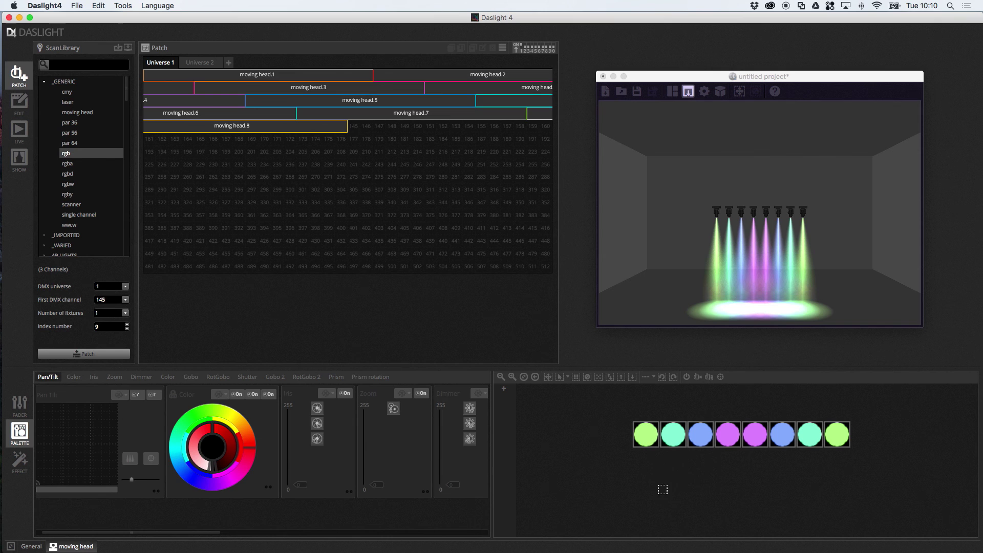
Step: Select fixtures in order 1,3,5,7,8,6,4,2 and align them with HLine, then deselect
left_click(648, 435)
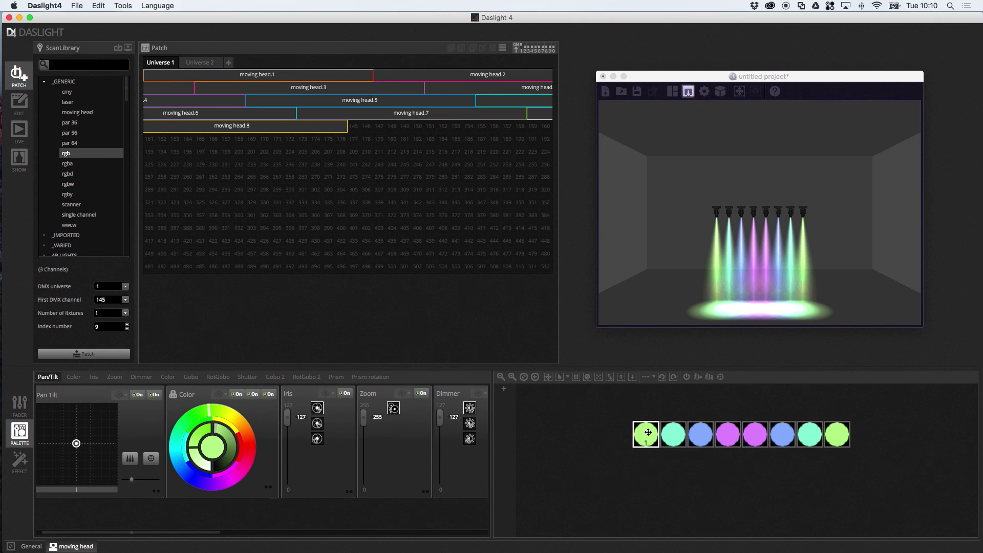
left_click(695, 435, "super")
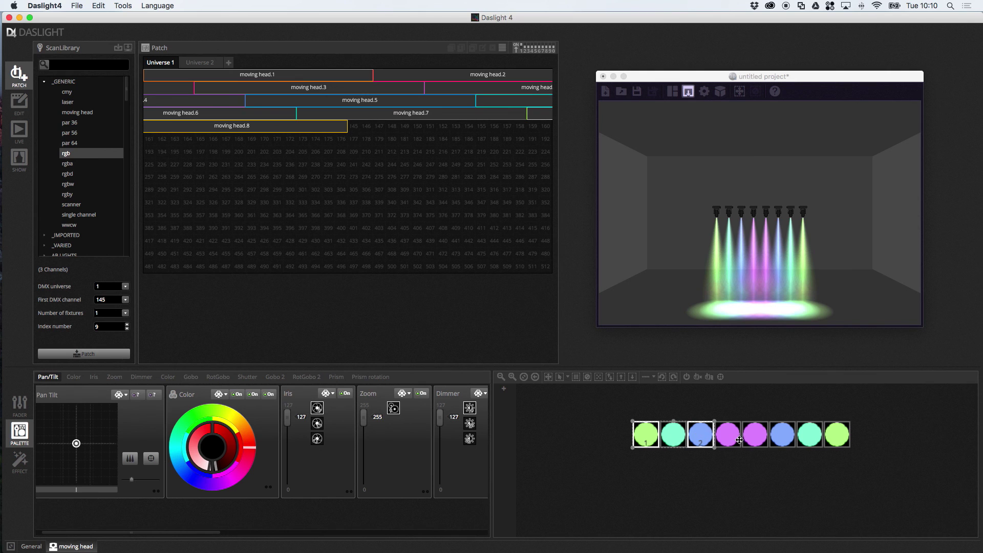
left_click(748, 439, "super")
left_click(814, 443, "super")
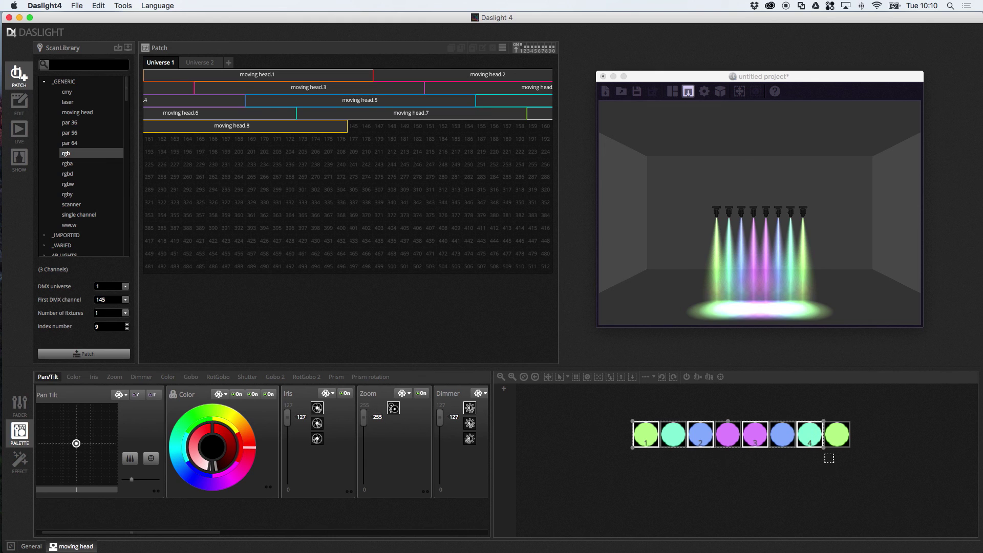
left_click(844, 440, "super")
left_click(786, 435, "super")
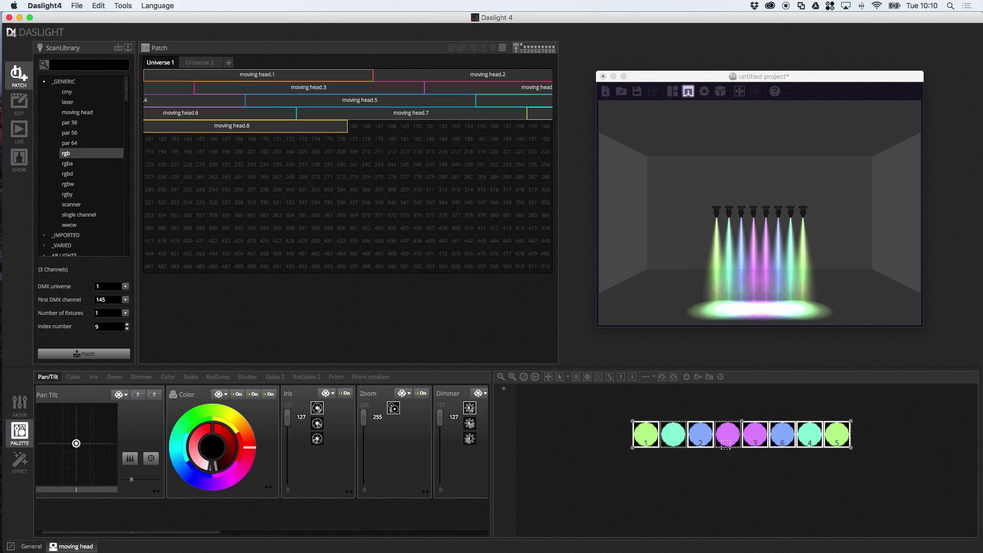
left_click(728, 434, "super")
left_click(673, 439, "super")
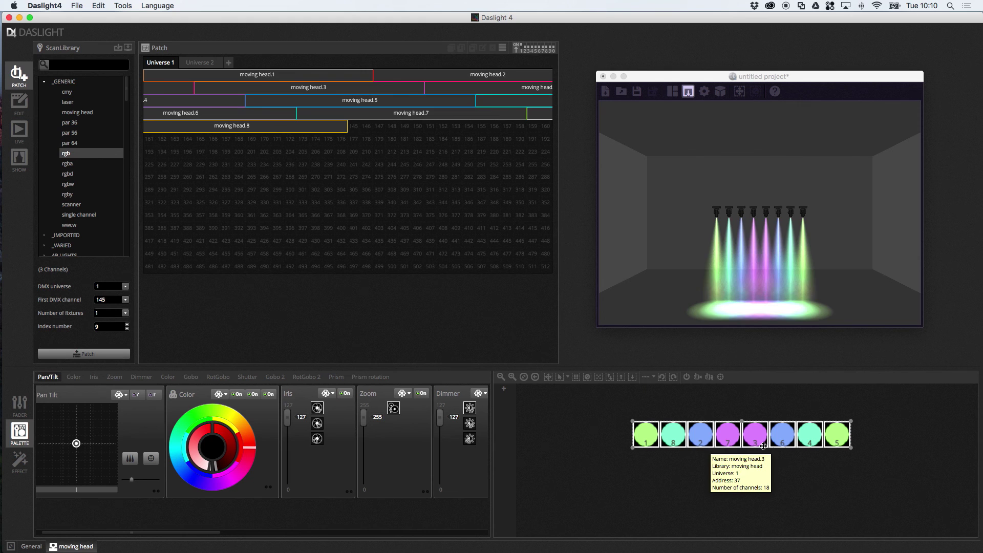
left_click(645, 378)
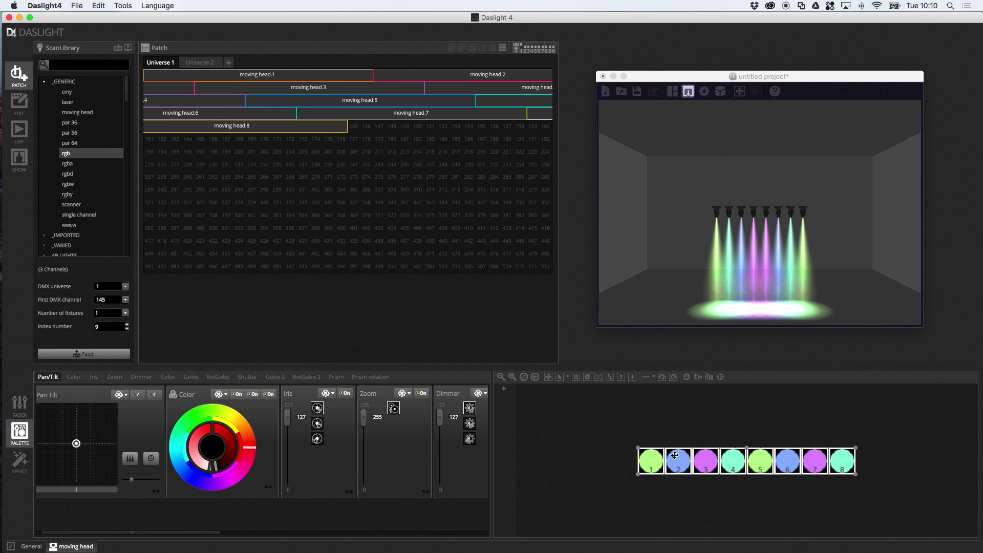
left_click(610, 426)
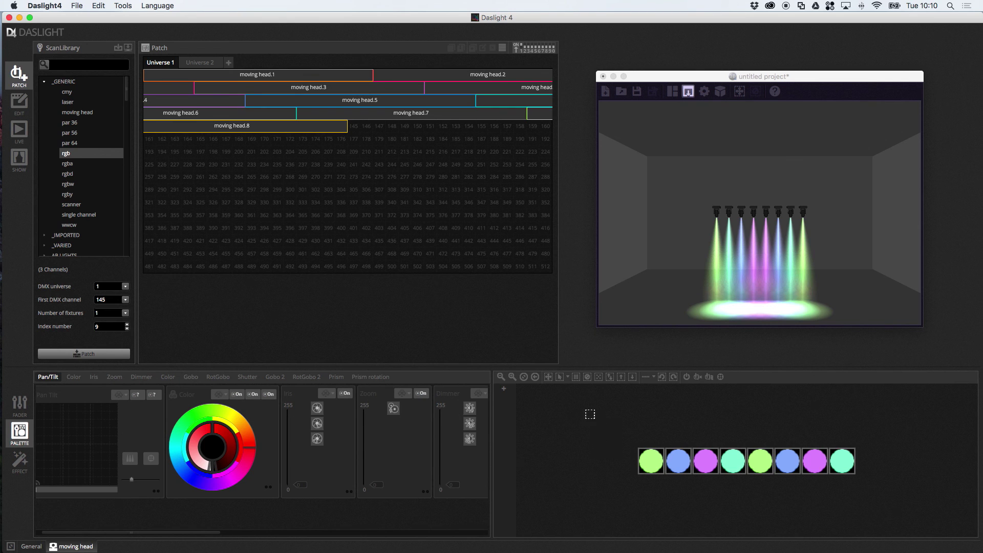
Step: Marquee-select the fixtures and drag the lime, magenta, blue and cyan tiles out of the row
left_click(576, 378)
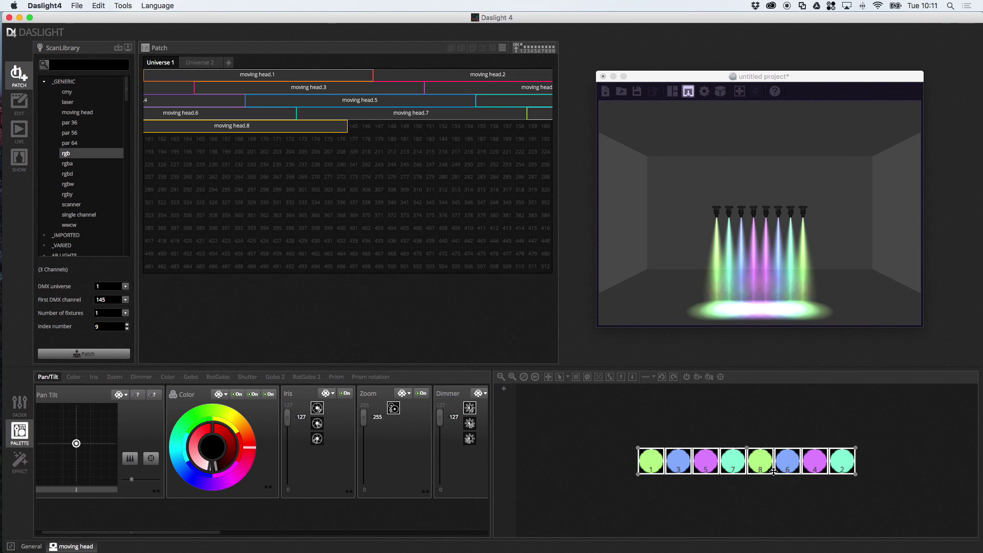
left_click(628, 441)
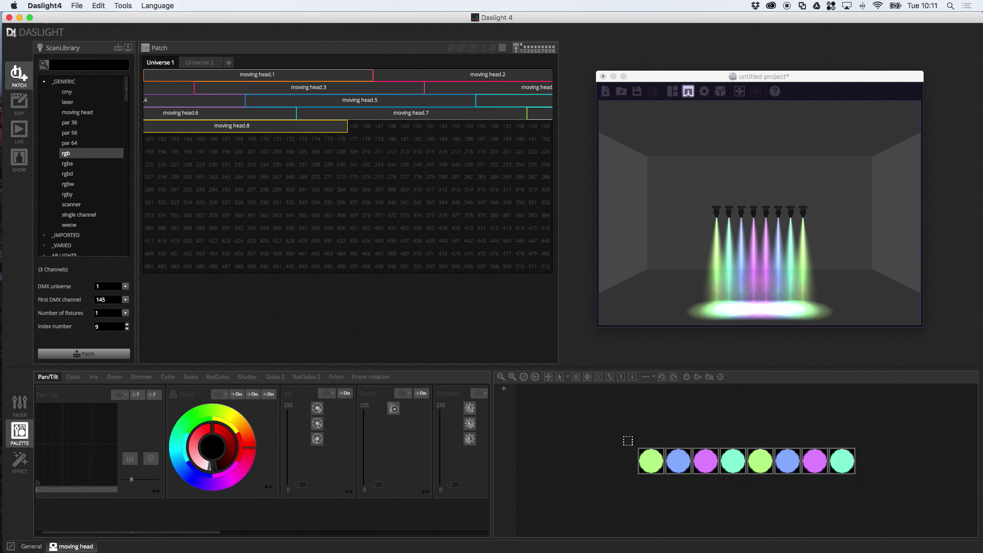
left_click_drag(598, 430, 844, 492)
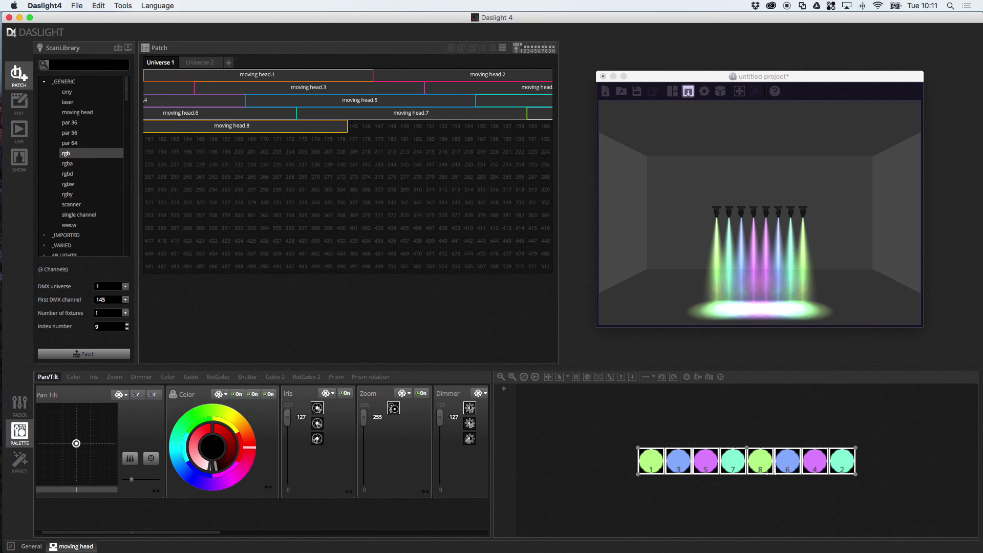
left_click_drag(761, 461, 722, 421)
left_click_drag(706, 461, 826, 475)
mouse_move(651, 461)
left_mouse_down()
mouse_move(783, 441)
mouse_move(642, 469)
left_mouse_up()
left_click_drag(823, 460, 752, 426)
left_click_drag(854, 450, 828, 403)
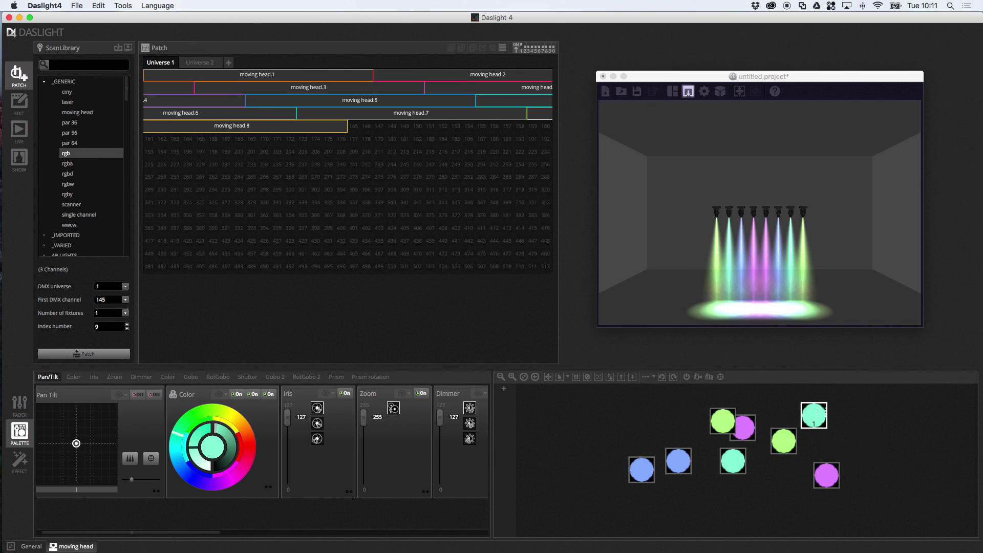
Step: Select all eight fixtures, realign them into one row with HLine, then deselect
left_click(576, 378)
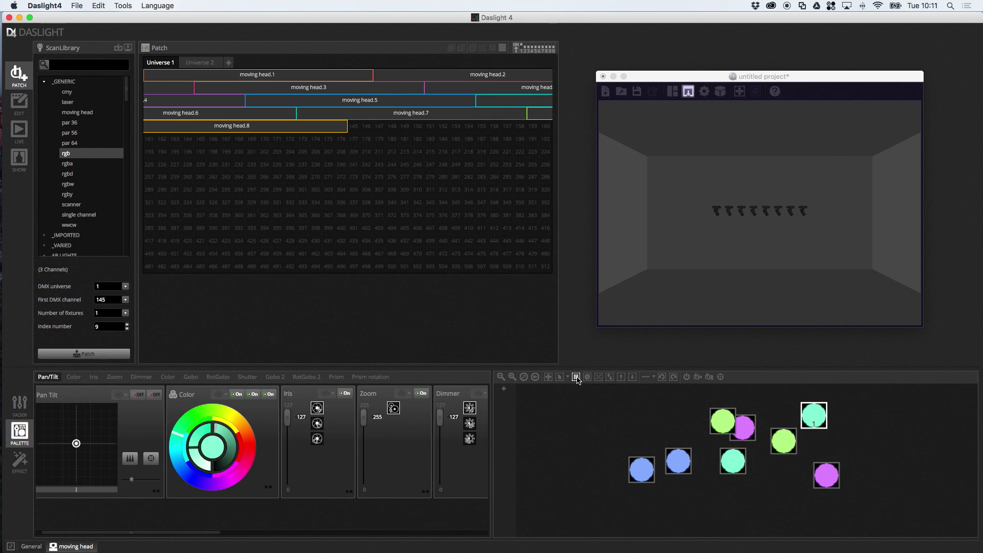
left_click(645, 378)
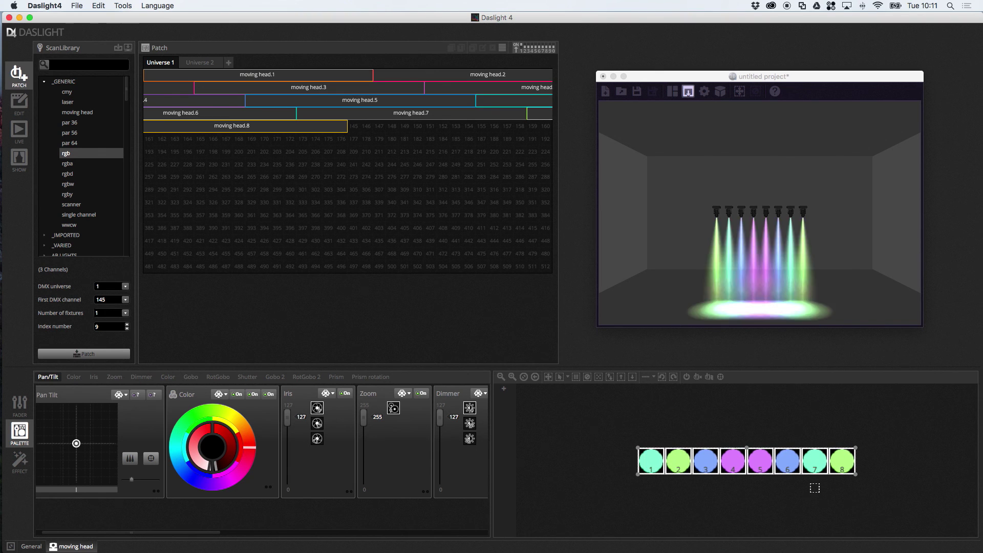
left_click(592, 472)
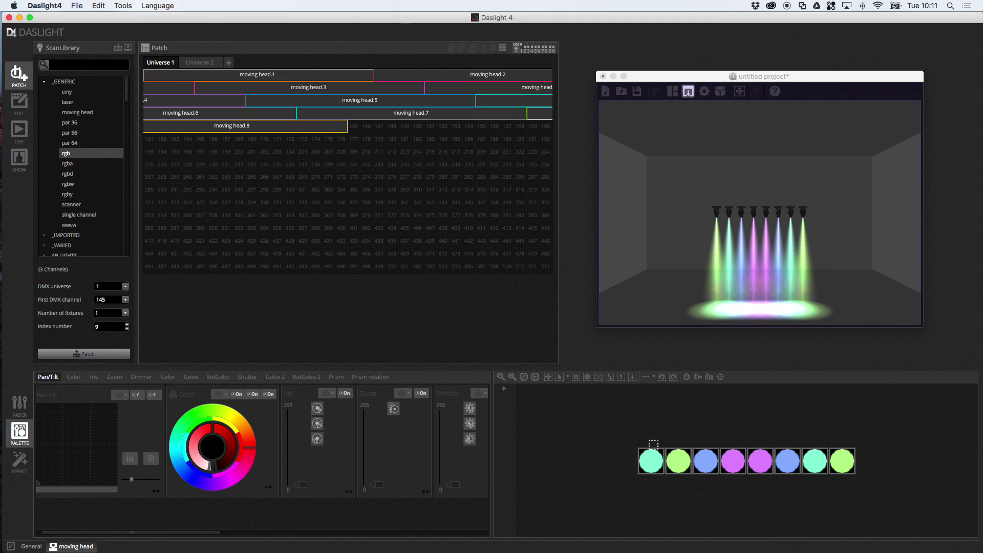
Step: Select all eight fixtures and set the dimmer to Linear fan from left, adjusting the end level
left_click_drag(607, 428, 885, 490)
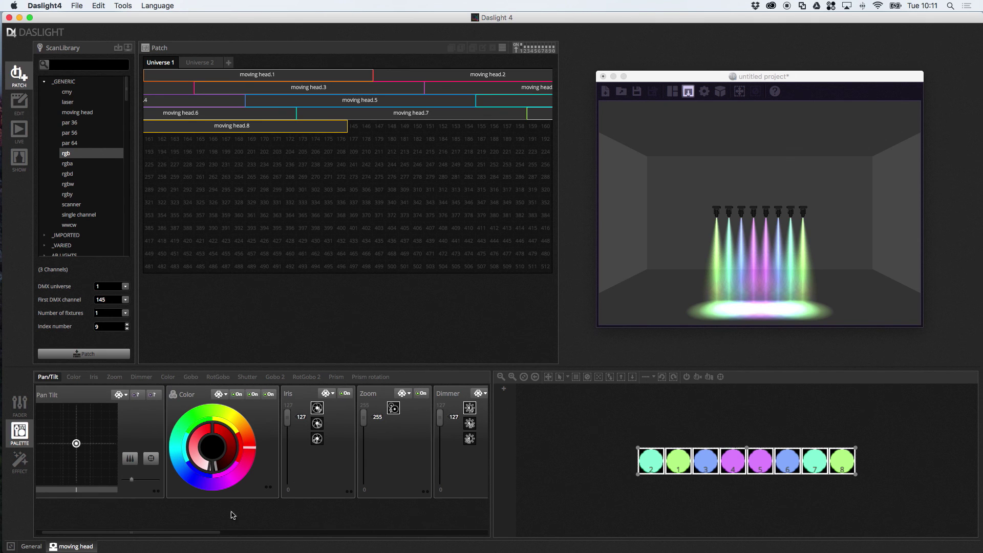
left_click_drag(213, 534, 254, 534)
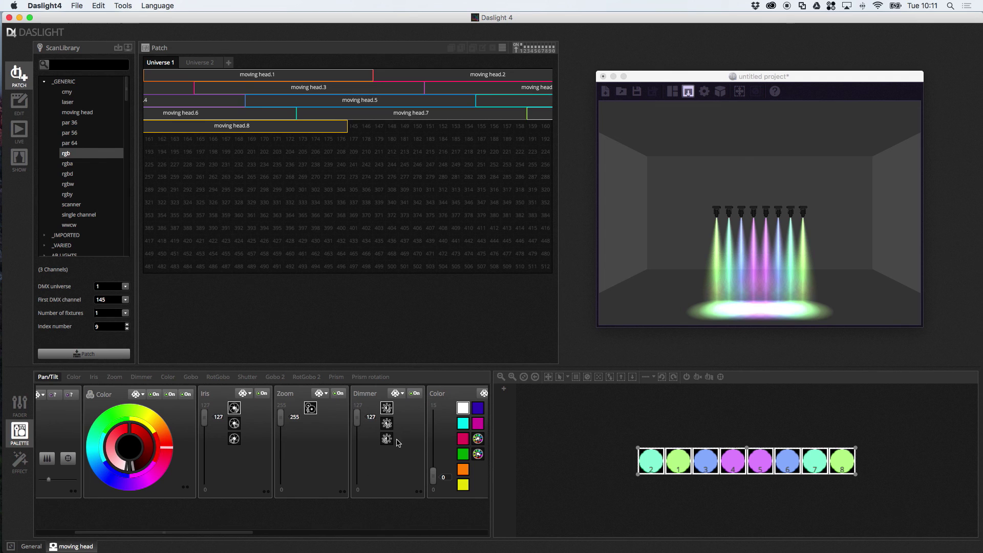
left_click(404, 395)
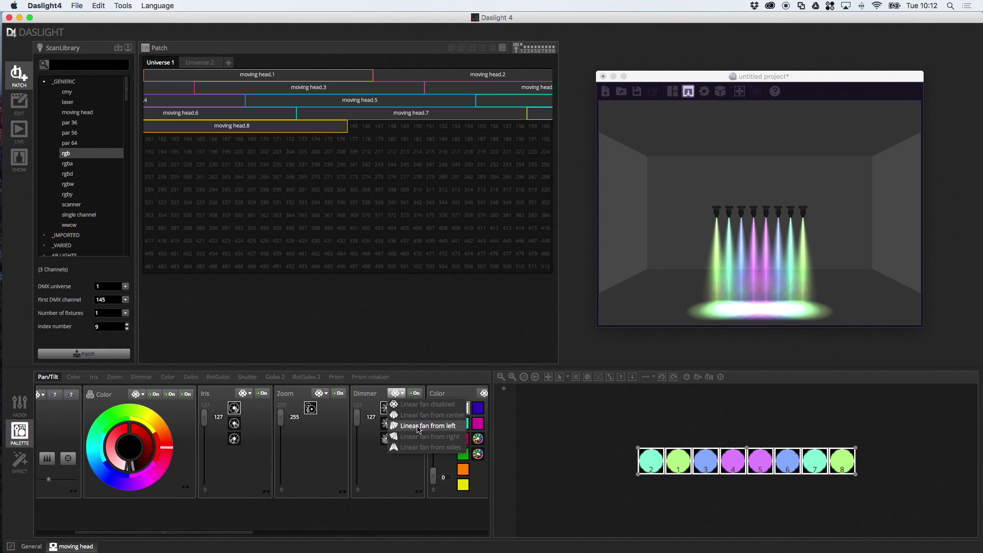
left_click(419, 426)
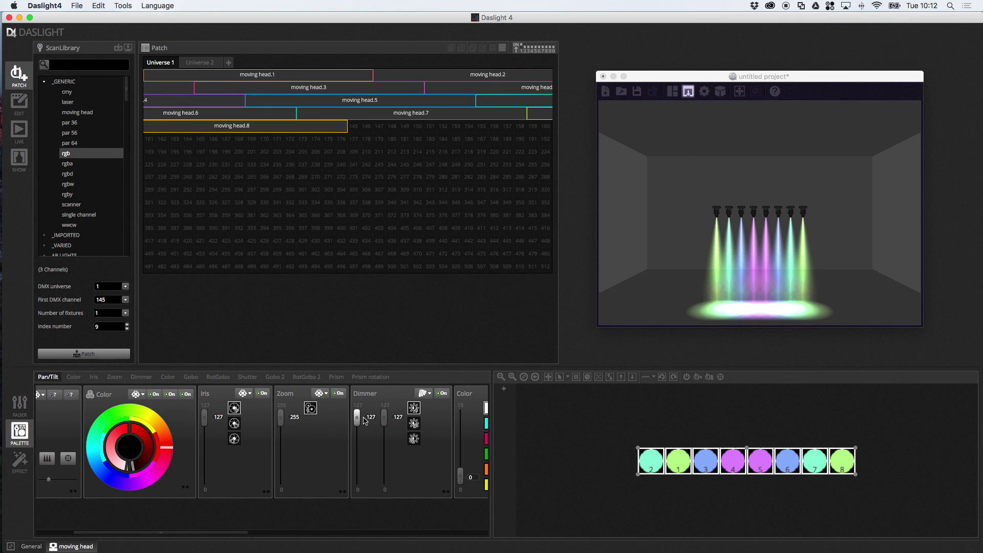
left_click_drag(386, 419, 384, 446)
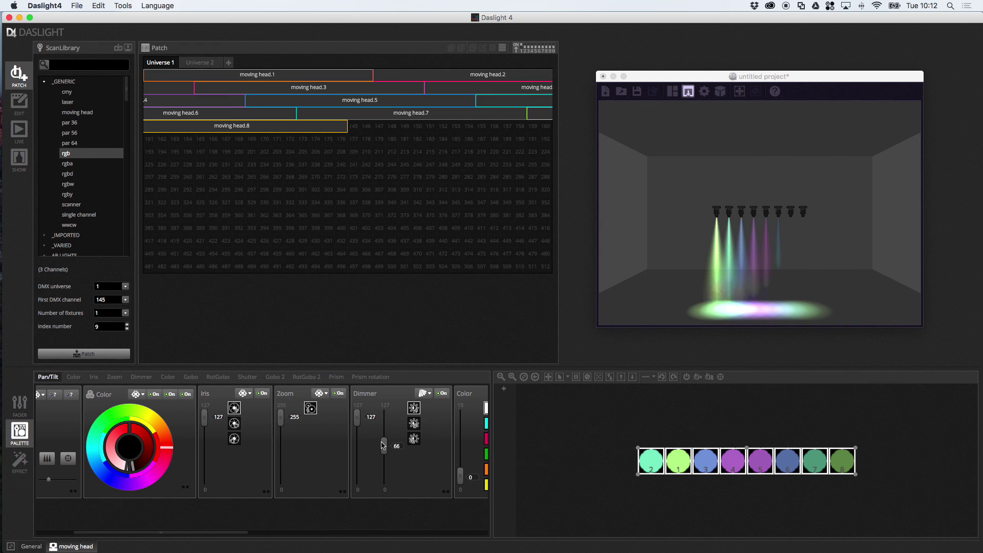
left_click_drag(383, 446, 384, 443)
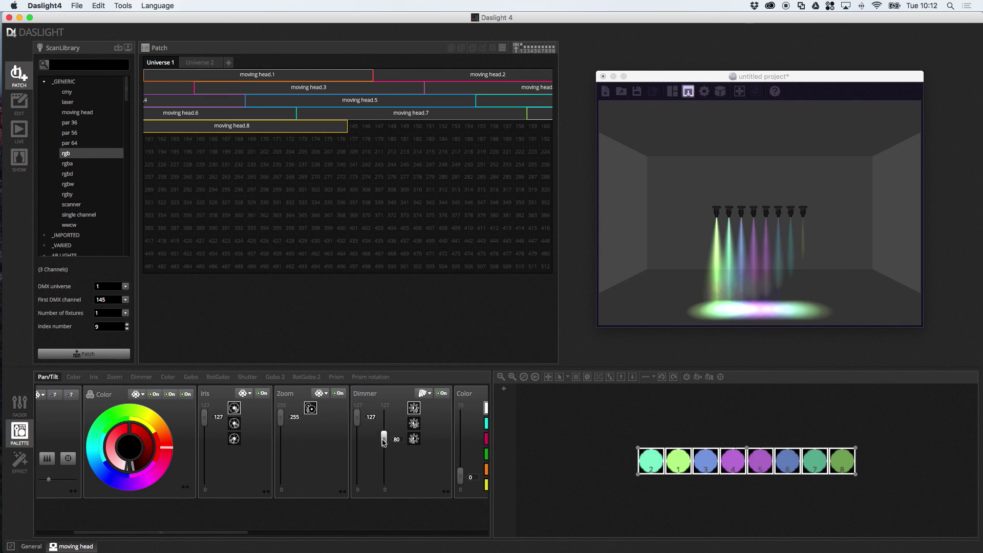
Step: Switch the dimmer to Linear fan from sides and bring both levels to 127
left_click(429, 394)
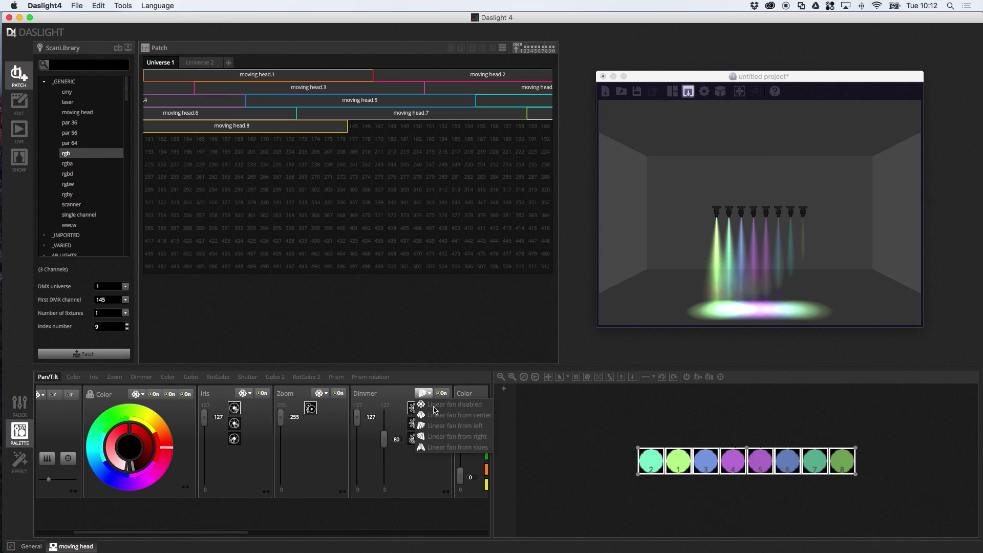
left_click(443, 448)
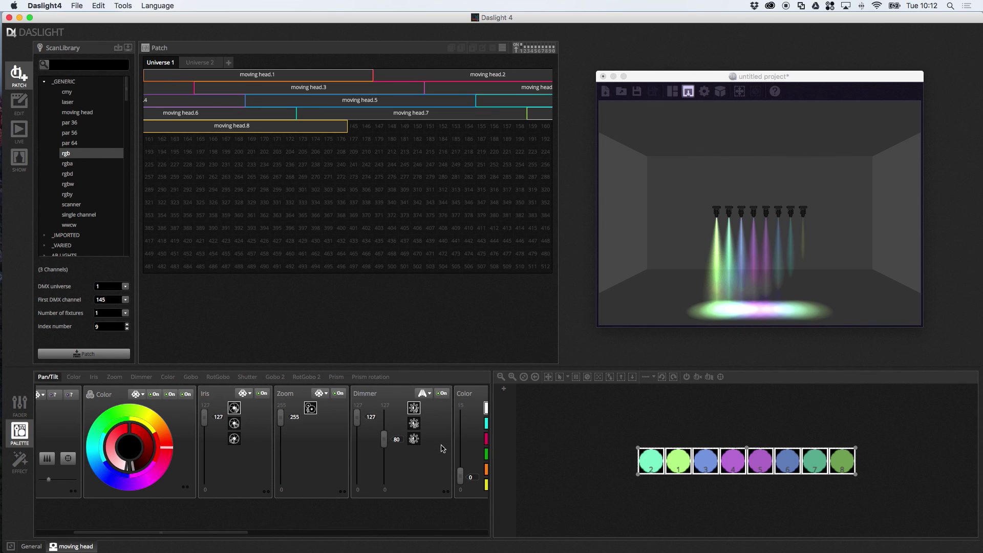
left_click_drag(386, 443, 393, 394)
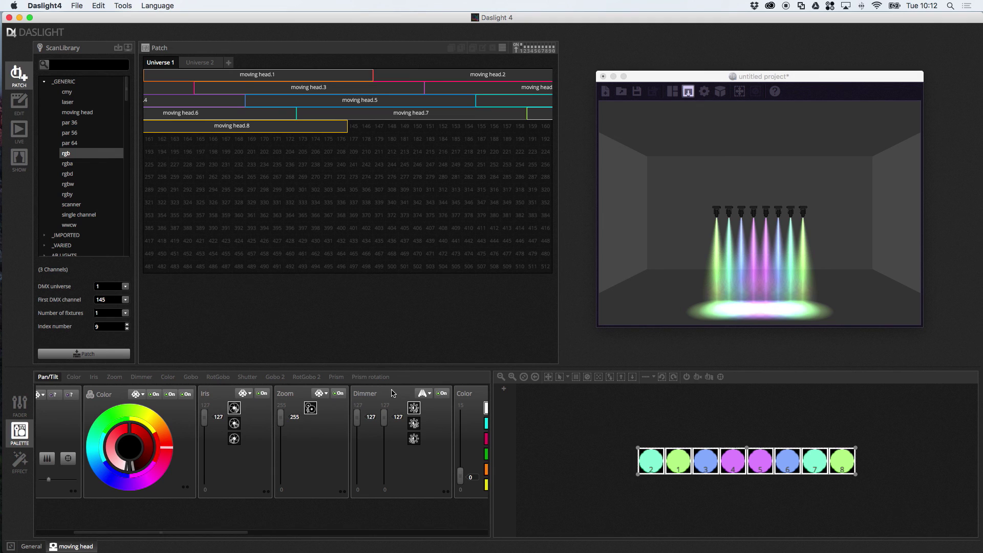
Step: In Pan/Tilt, tilt the beams, set Linear fan from left, and drag the pan bar to spread them
left_click(47, 378)
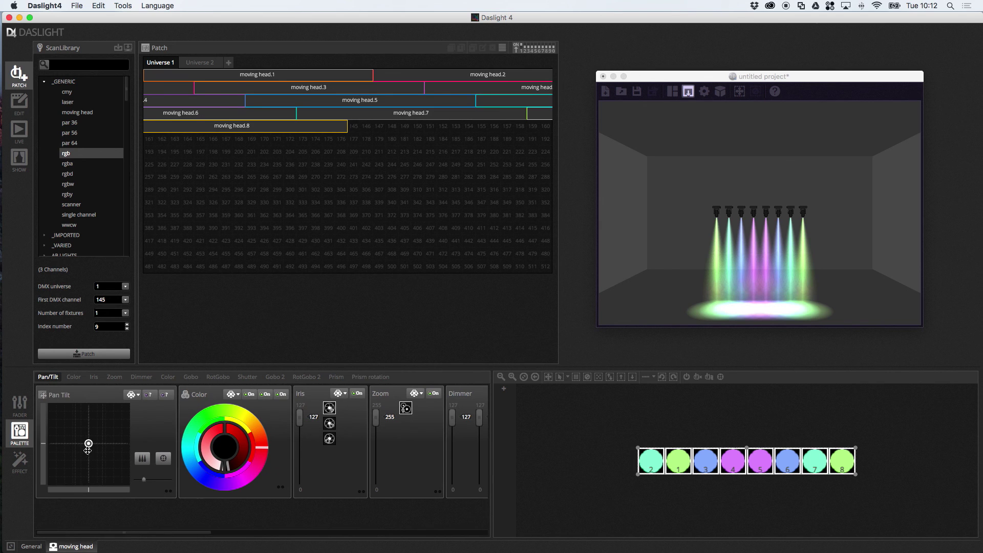
mouse_move(44, 444)
left_mouse_down()
mouse_move(45, 435)
mouse_move(48, 452)
left_mouse_up()
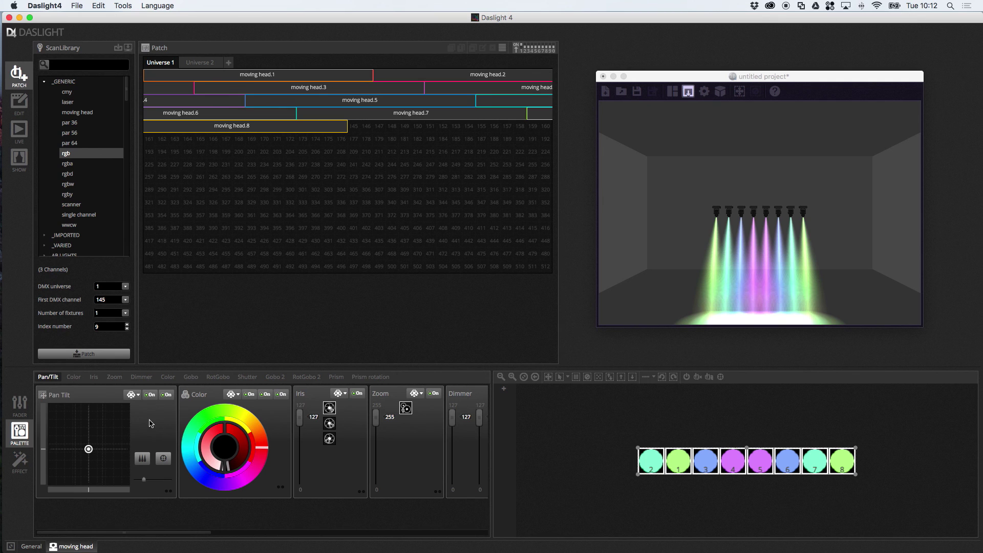
left_click(139, 395)
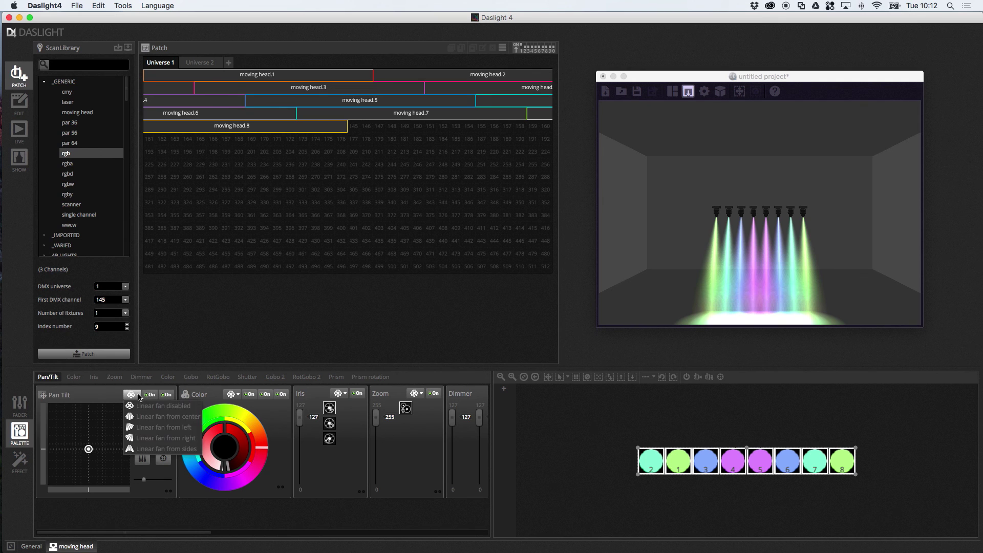
left_click(193, 428)
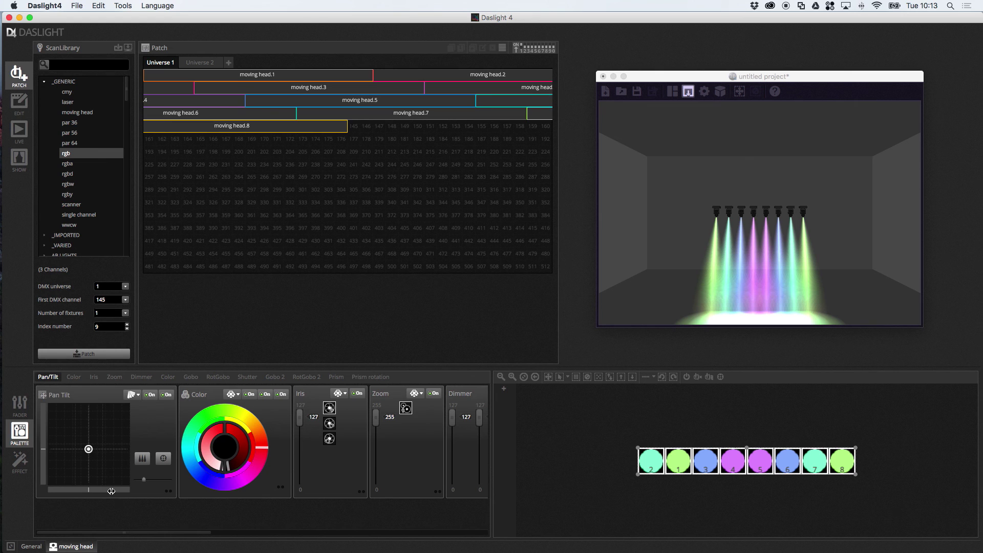
left_click_drag(107, 491, 67, 496)
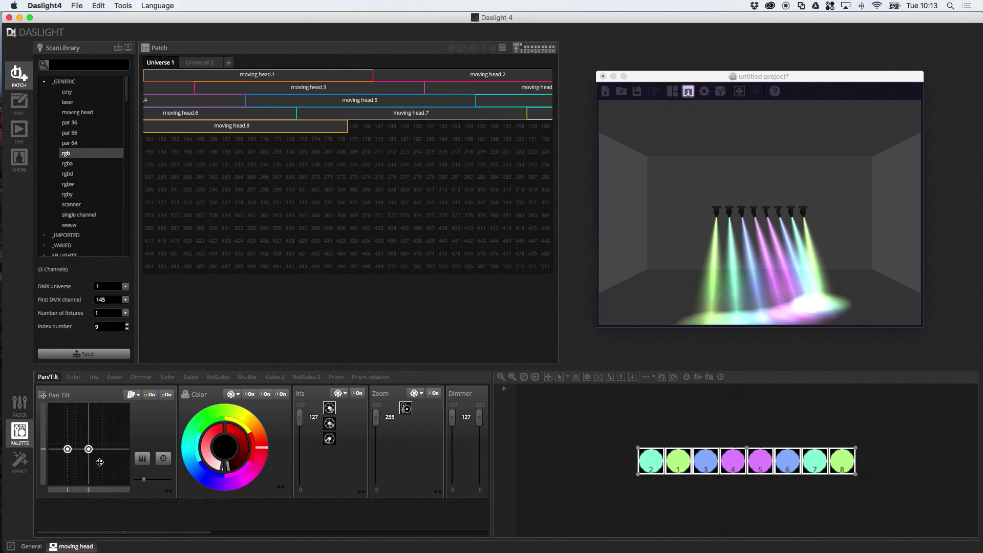
Step: Nudge the pan spread and lower the tilt in the Pan Tilt pad for a symmetrical fan
left_click_drag(105, 426, 105, 424)
left_click_drag(106, 425, 104, 424)
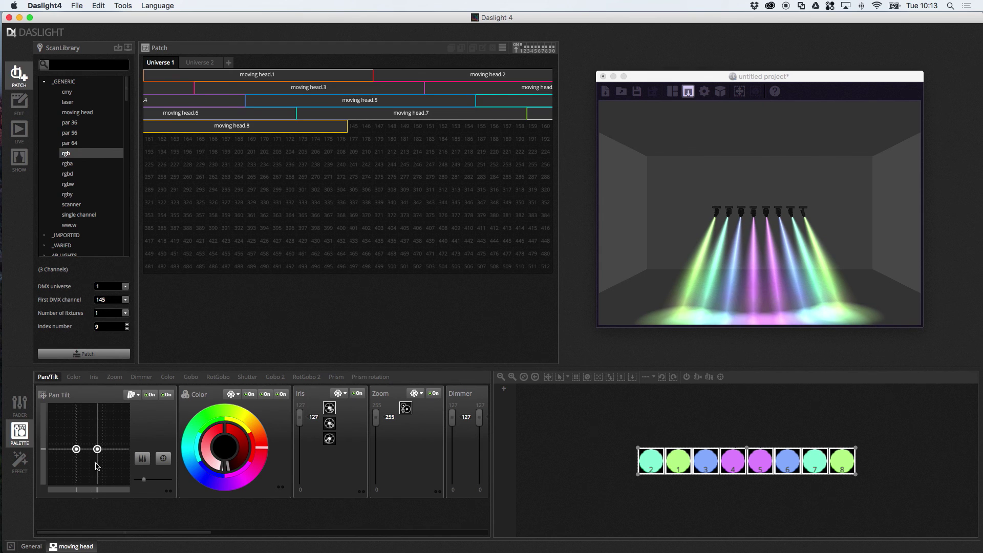
left_click_drag(116, 469, 115, 470)
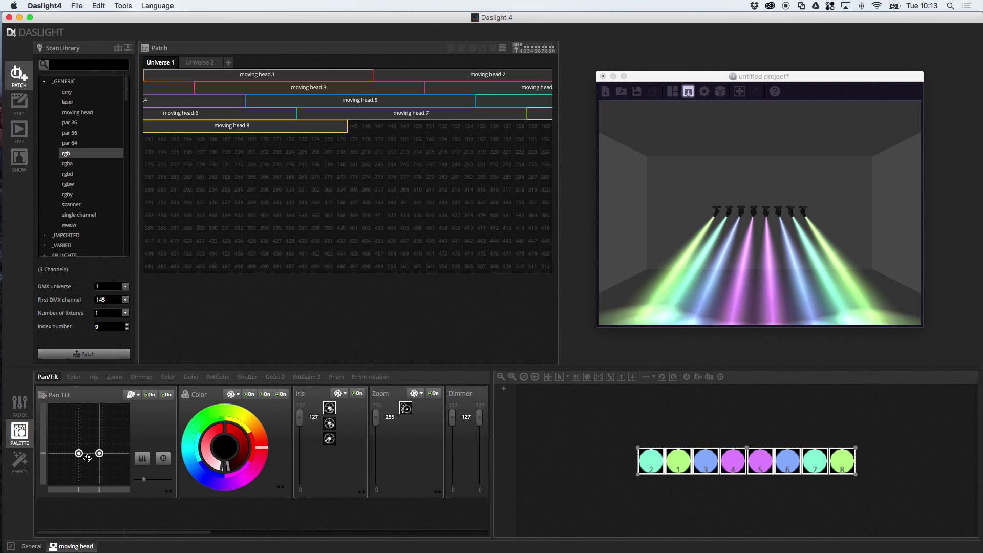
left_click_drag(82, 455, 93, 433)
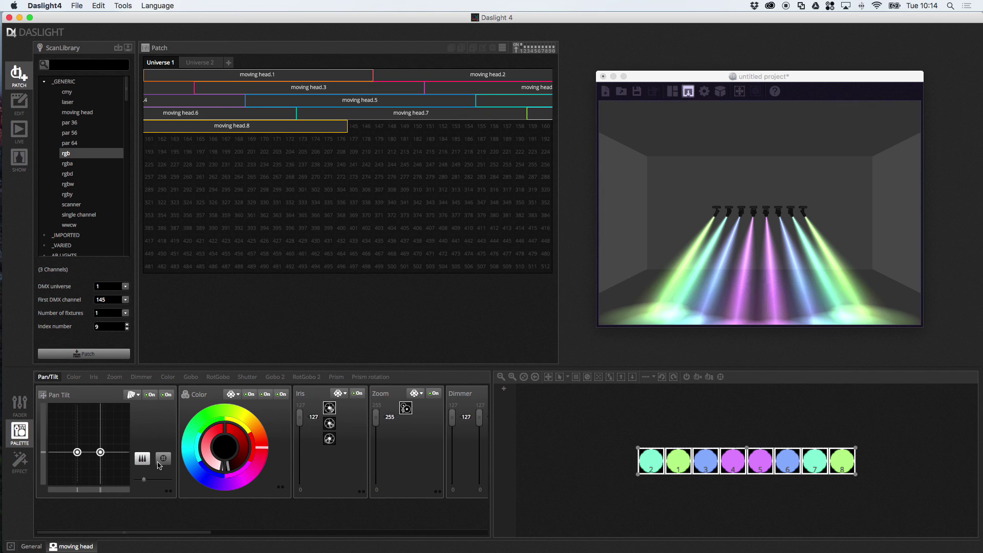
Step: Reselect all eight heads, toggle Relative view on and off, and re-centre to Pan 130, Tilt 196
left_click(592, 451)
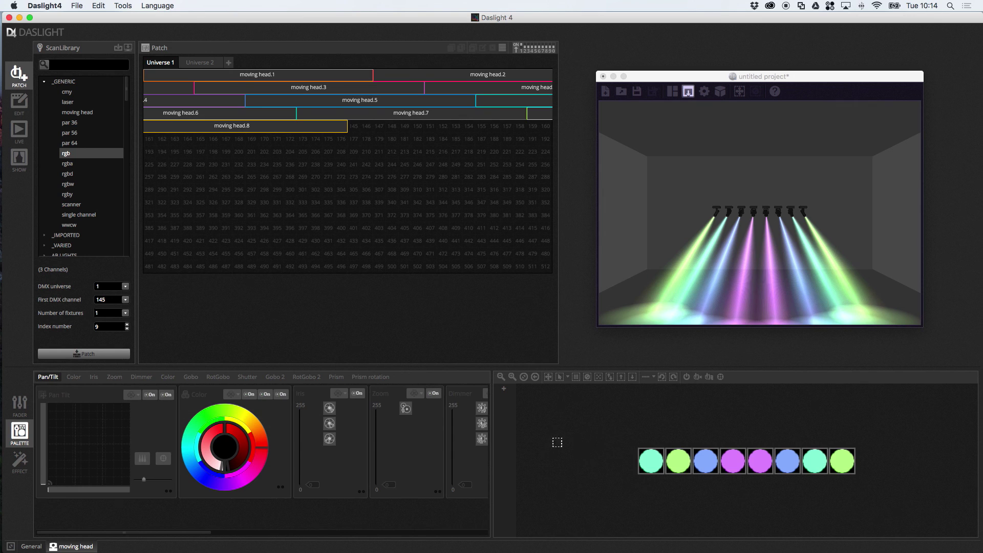
left_click_drag(596, 418, 924, 494)
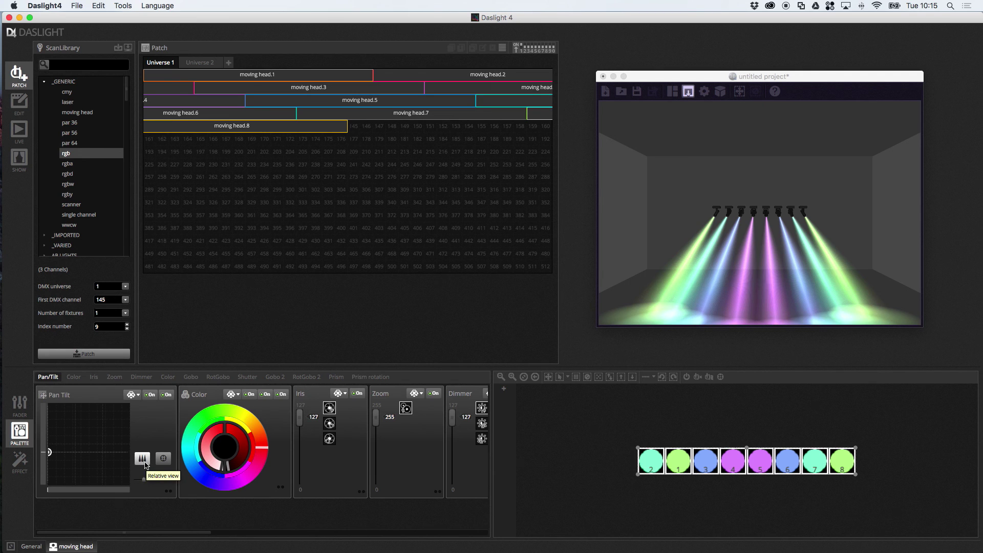
left_click(145, 462)
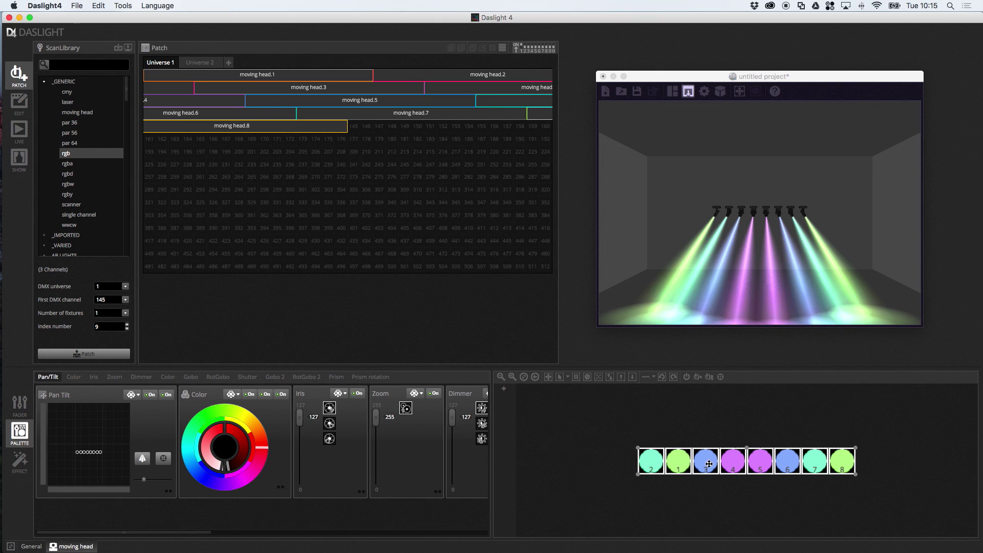
left_click_drag(89, 450, 109, 439)
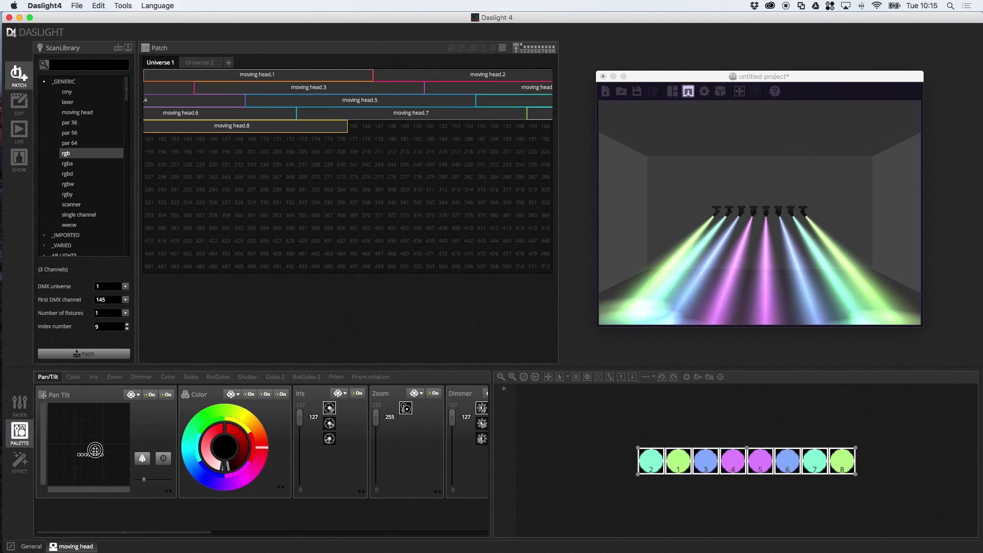
left_click(143, 458)
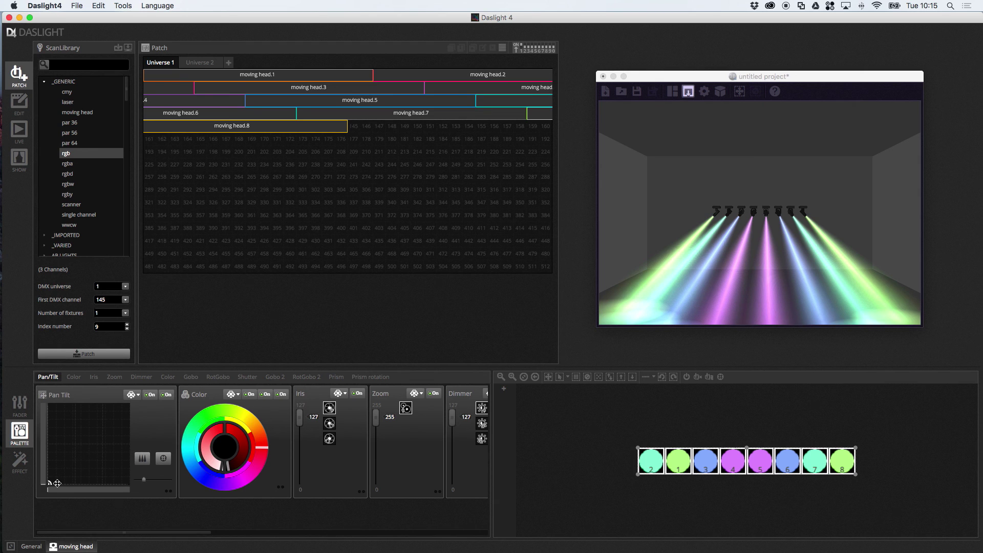
left_click_drag(50, 487, 89, 458)
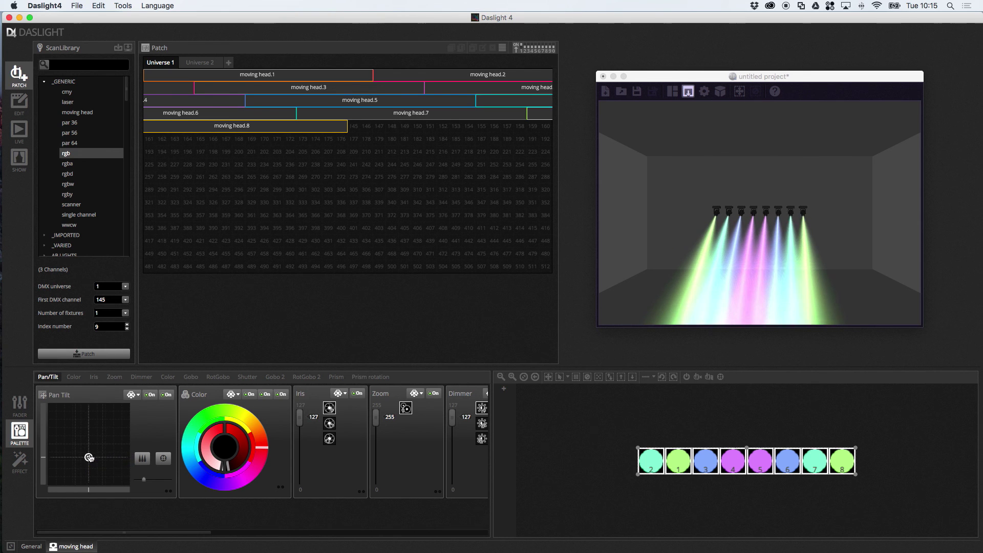
Step: Set the Pan Tilt fan to Linear fan from left and drag the pan bar to spread the heads
left_click(140, 395)
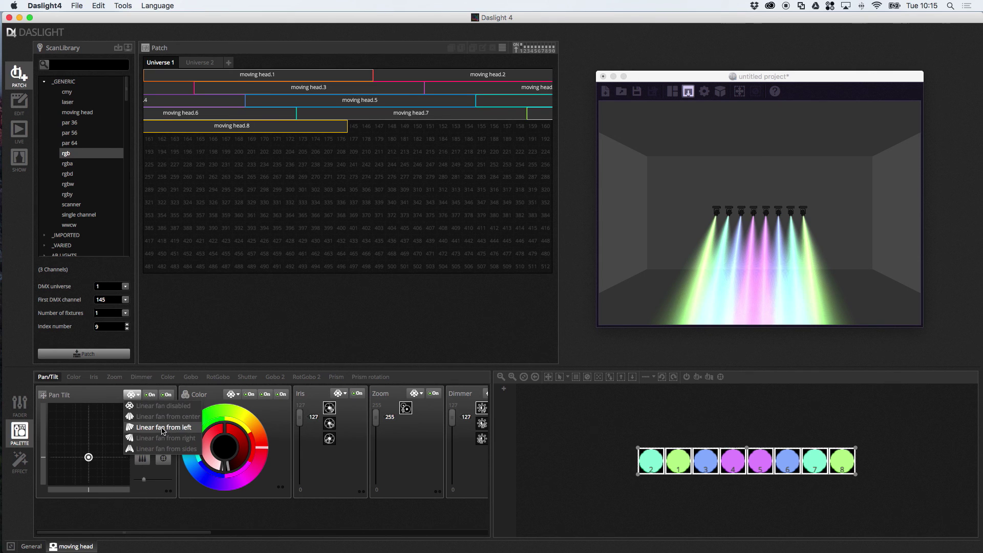
left_click(163, 427)
left_click_drag(97, 491, 120, 490)
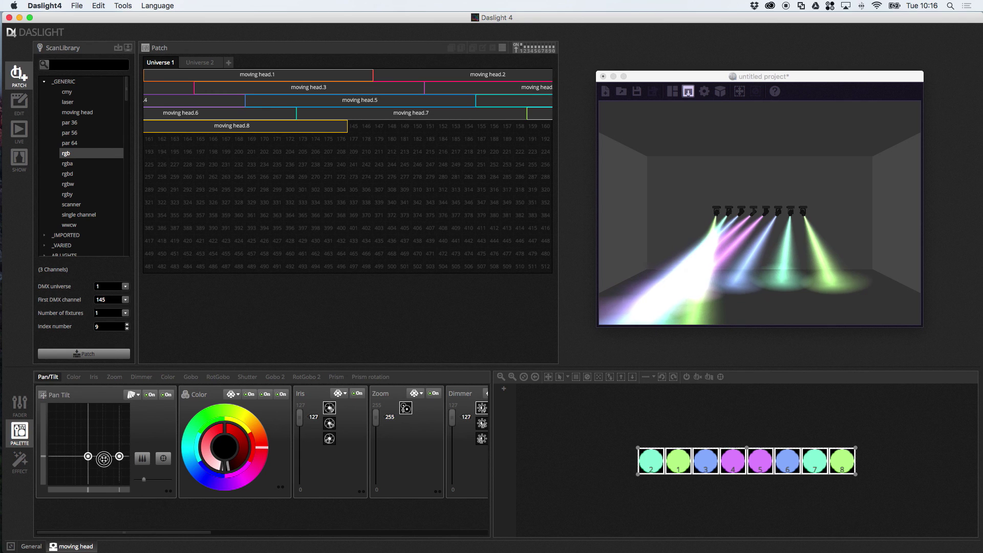
scroll(104, 459, "down", 5)
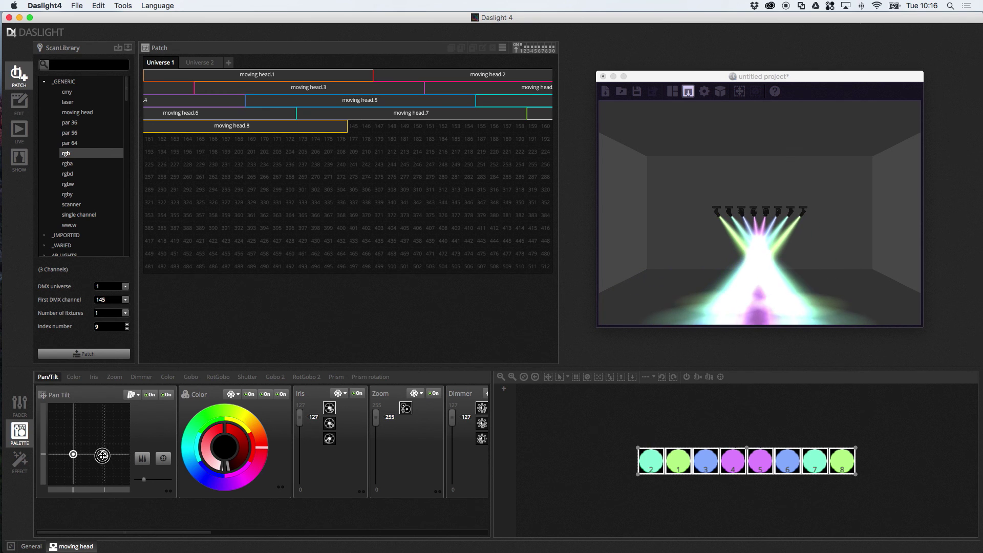
scroll(104, 457, "up", 5)
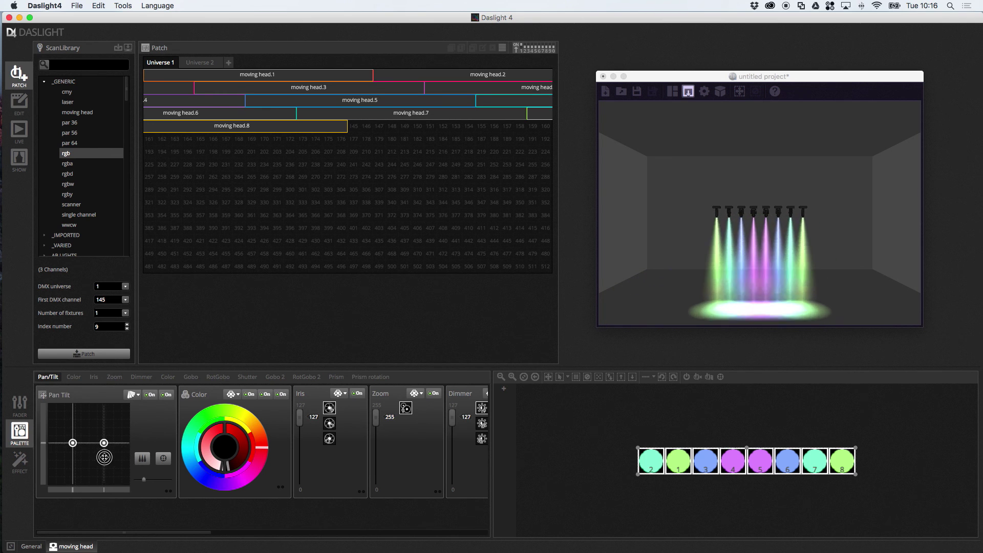
scroll(104, 458, "up", 2)
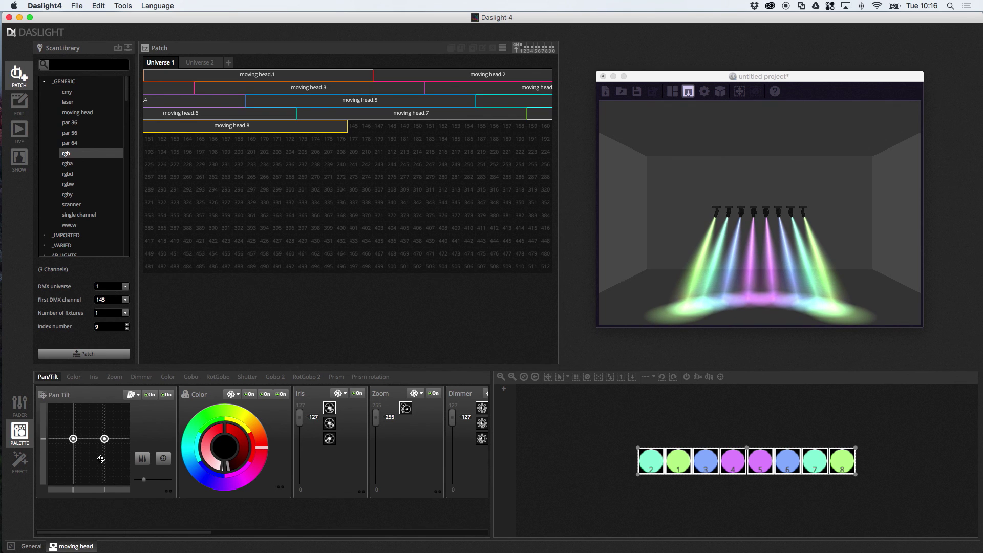
Step: Enable Relative view, reselect all eight heads, and shift the whole pan fan in the pad
left_click(143, 459)
left_click_drag(612, 418, 977, 491)
mouse_move(74, 439)
left_mouse_down()
mouse_move(82, 441)
mouse_move(73, 439)
left_mouse_up()
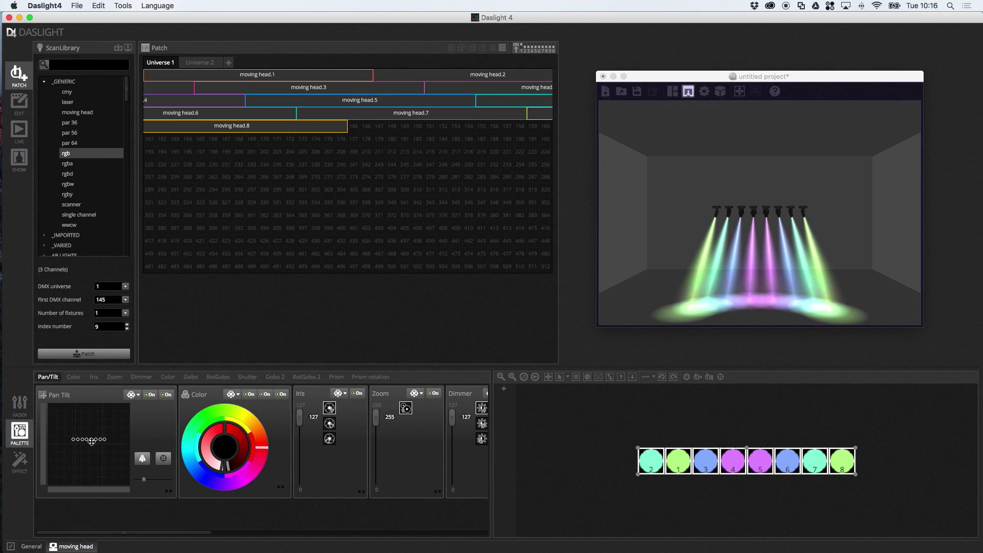